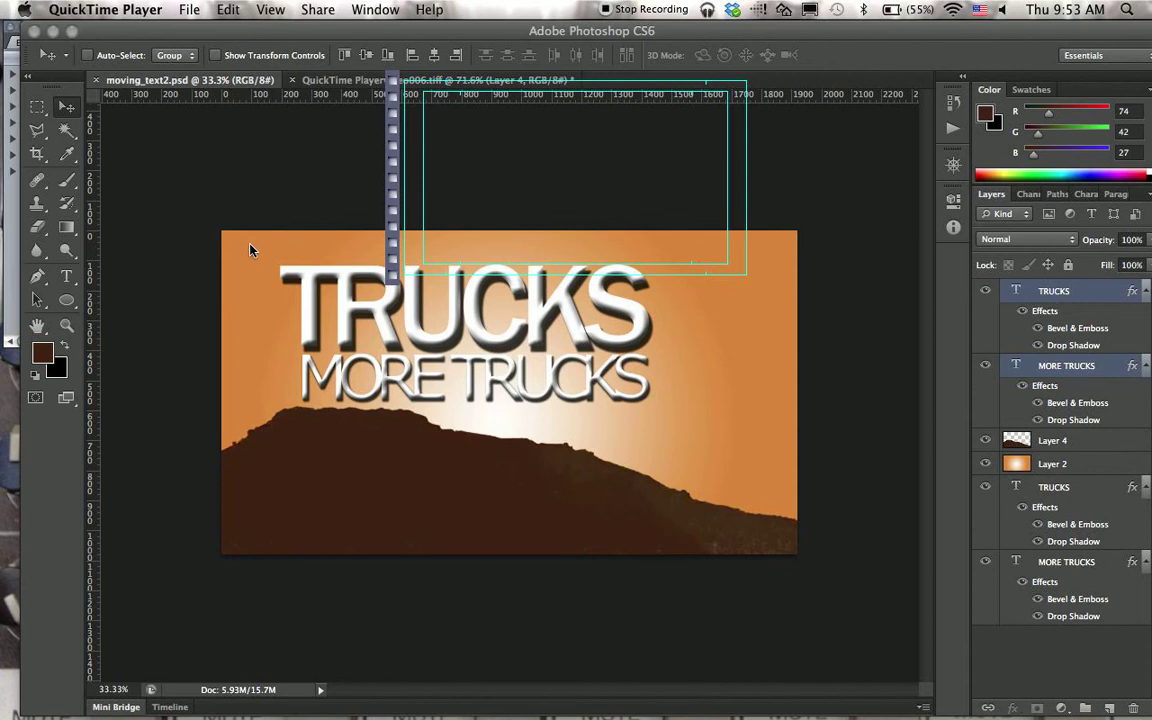
- Switch to Photoshop and open QuickTime Playervideo006.tiff from the F-150_images folder inside Class4
click(220, 31)
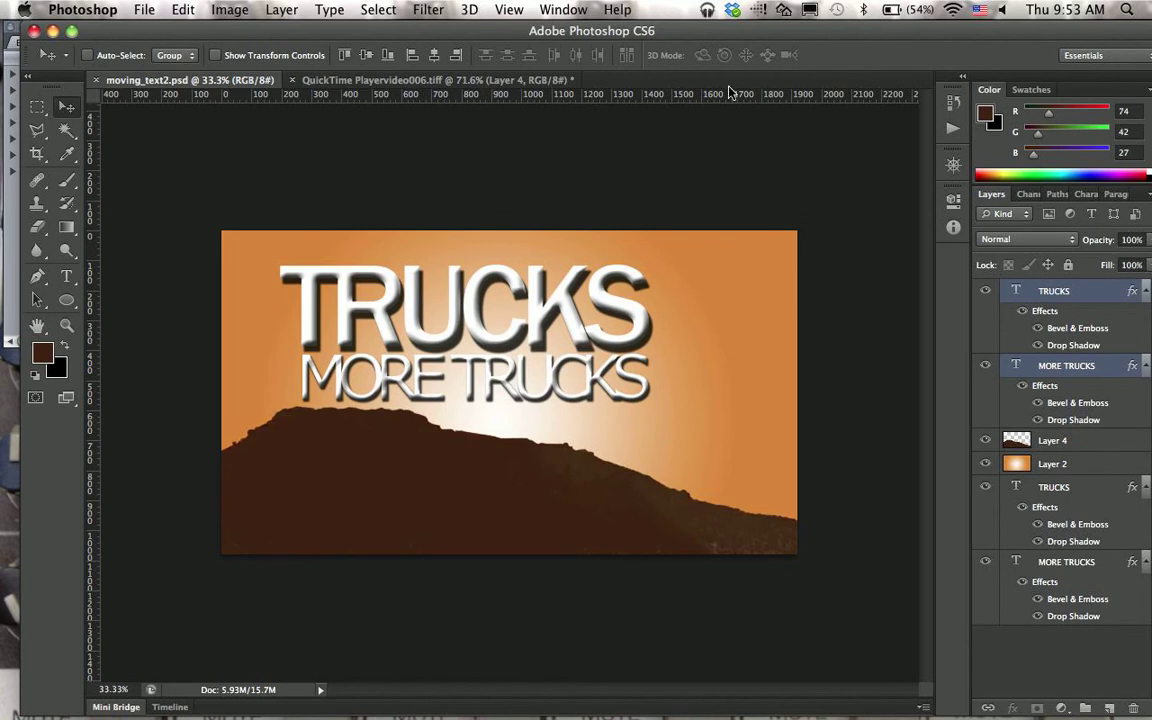
drag(676, 37, 643, 7)
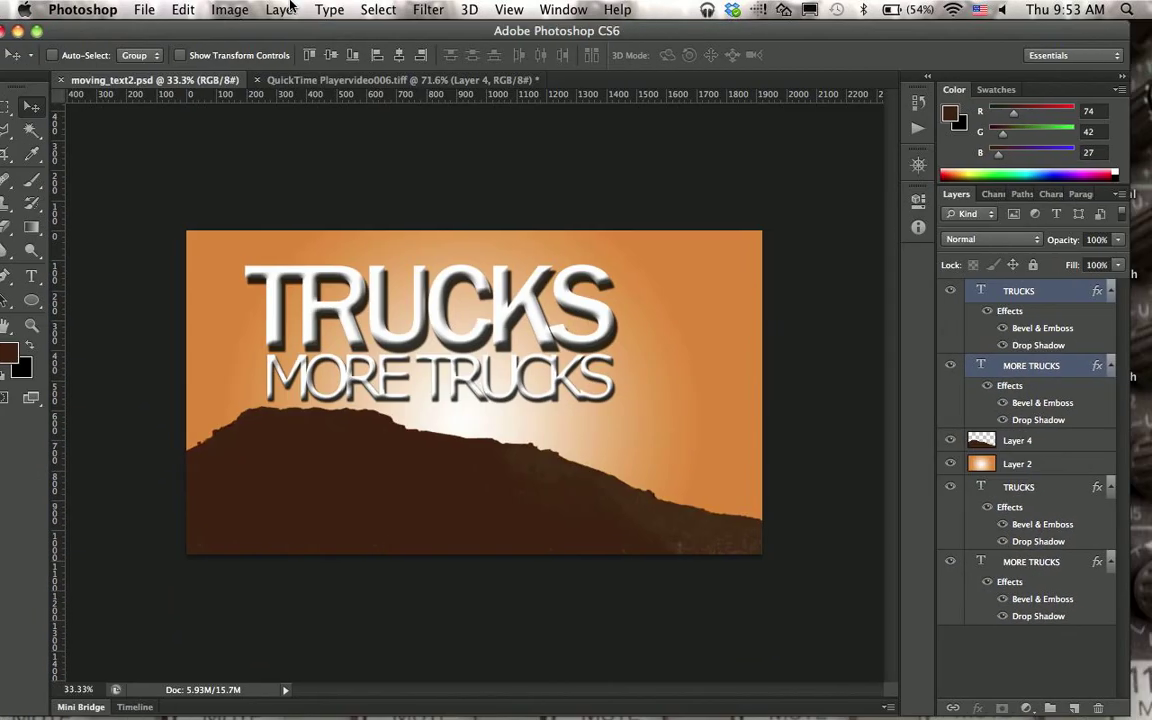
click(142, 8)
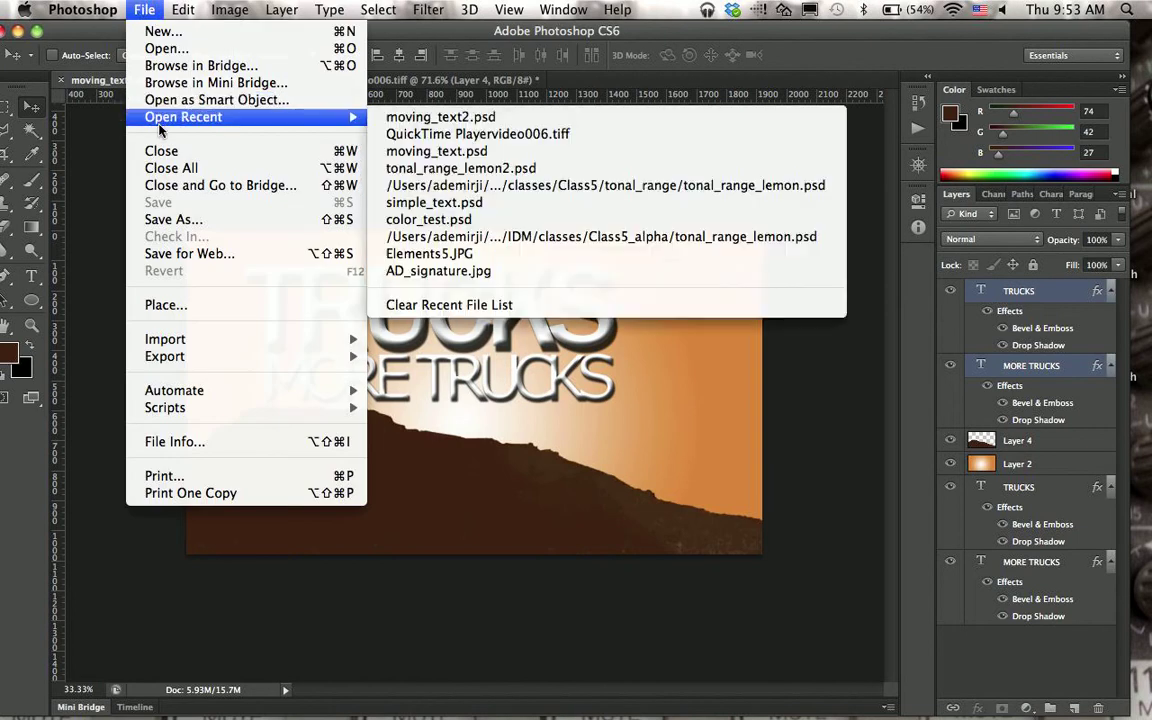
click(152, 49)
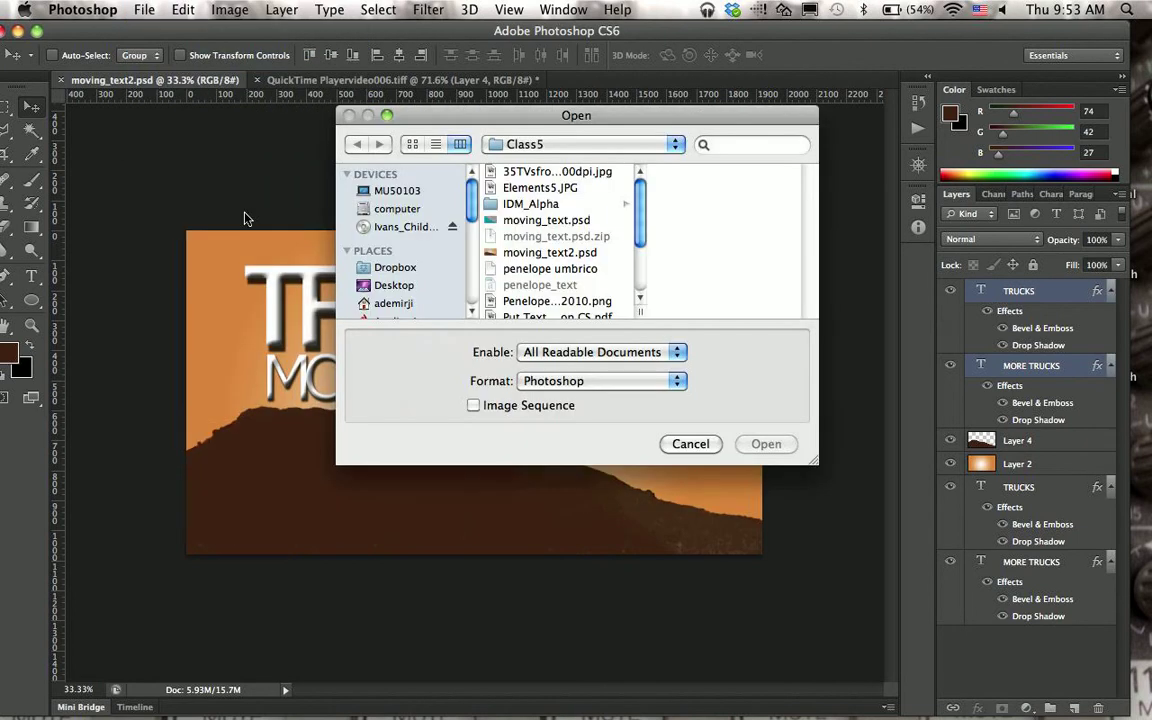
click(514, 145)
click(518, 166)
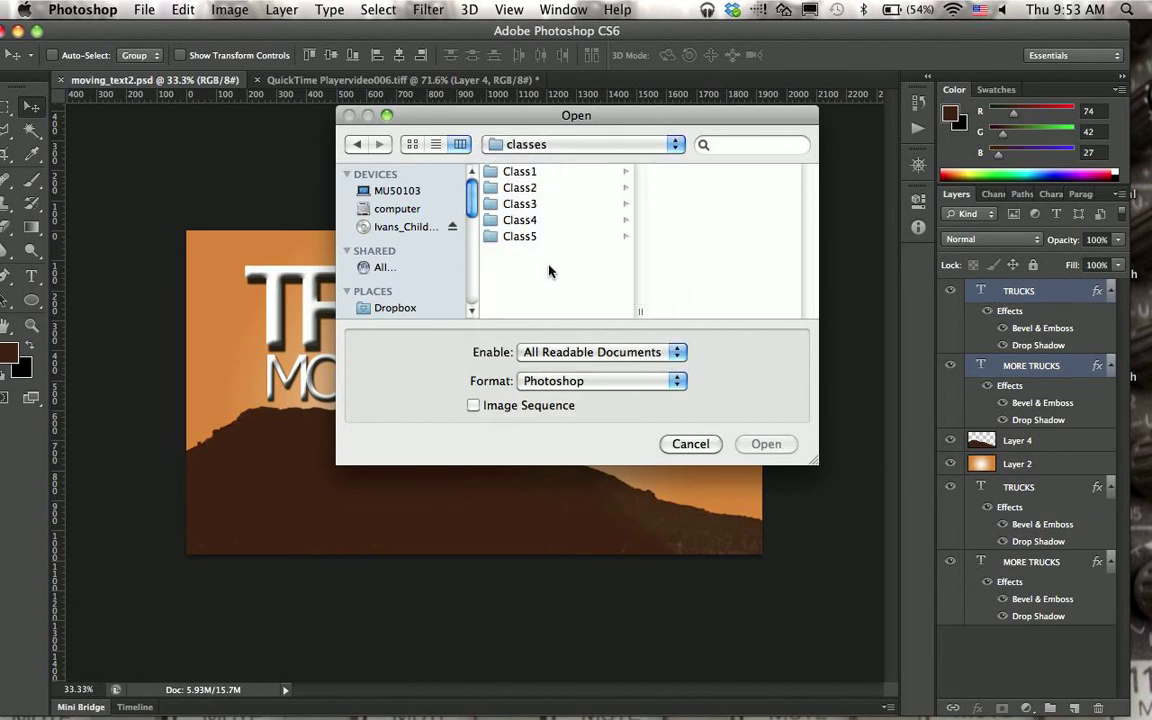
click(522, 224)
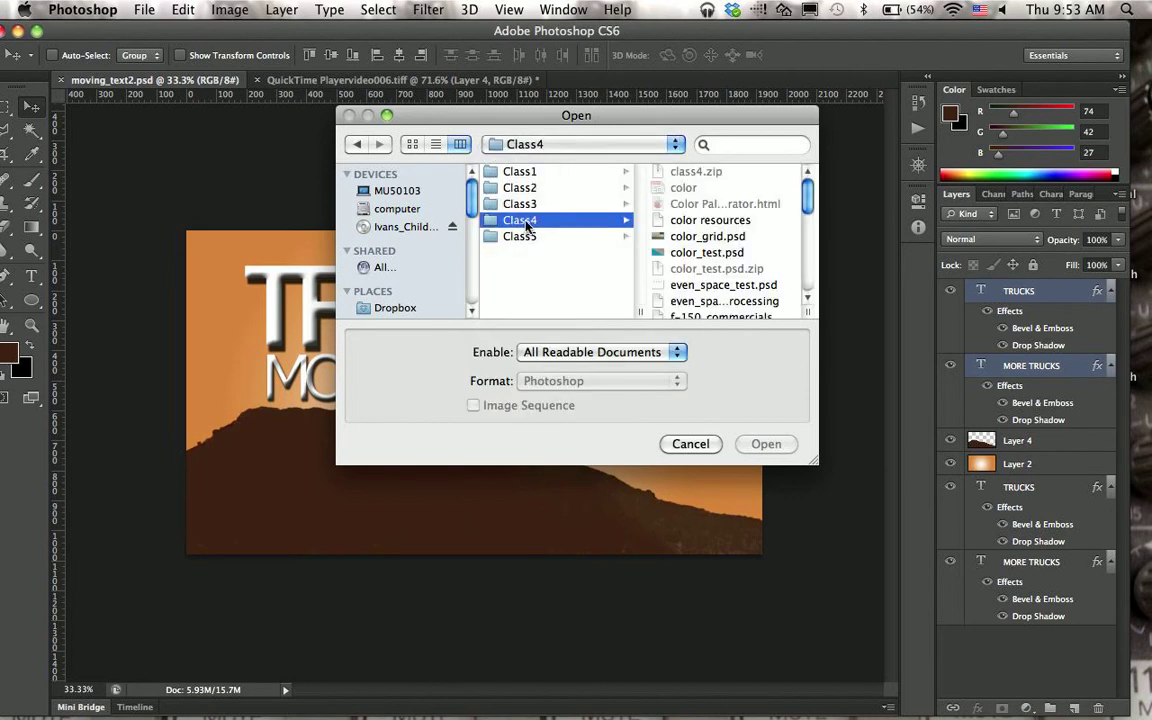
scroll(706, 270, down, 3)
click(690, 238)
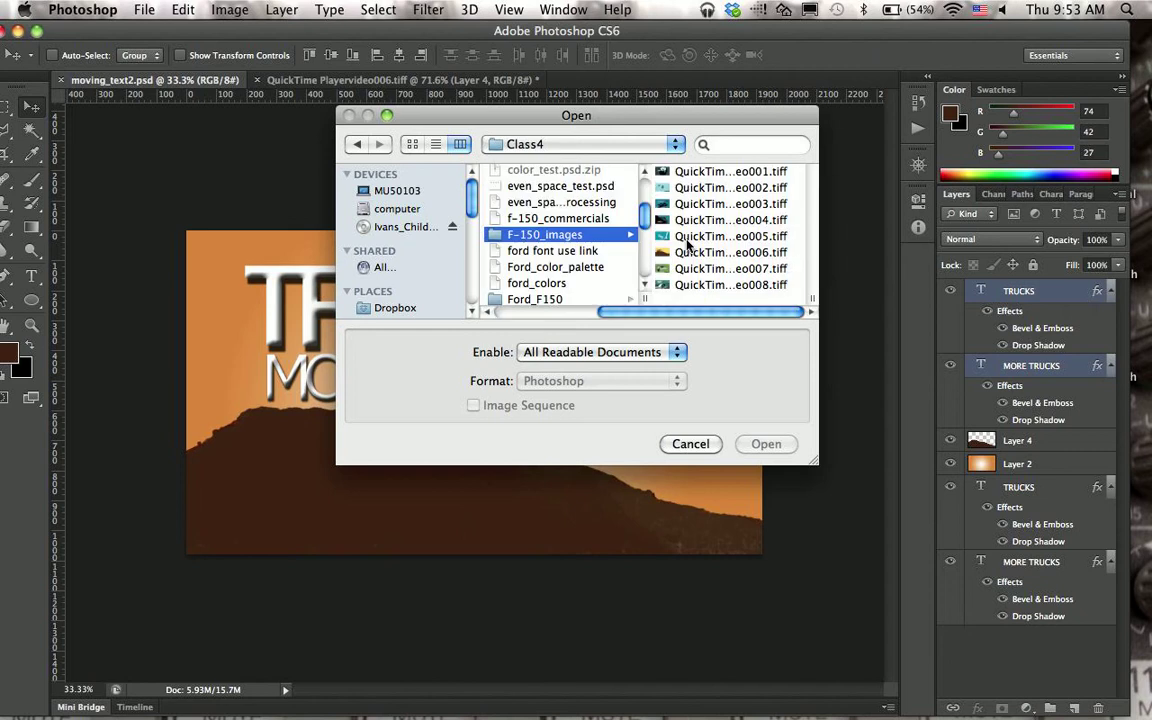
click(700, 252)
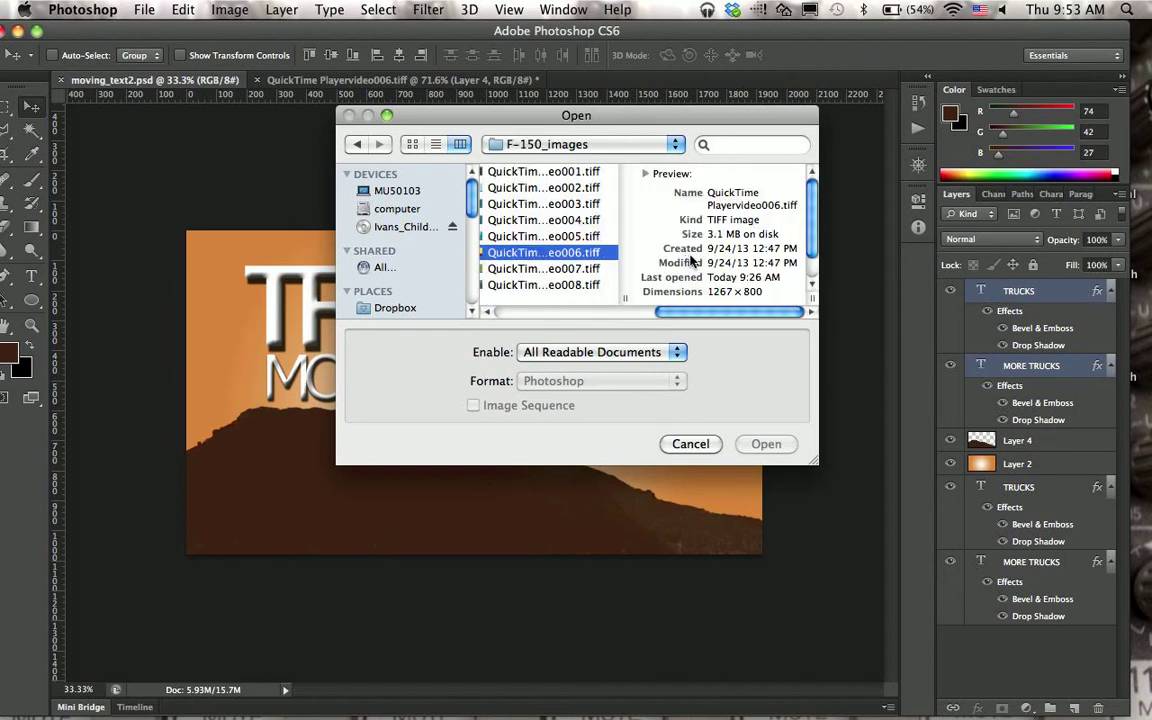
click(764, 443)
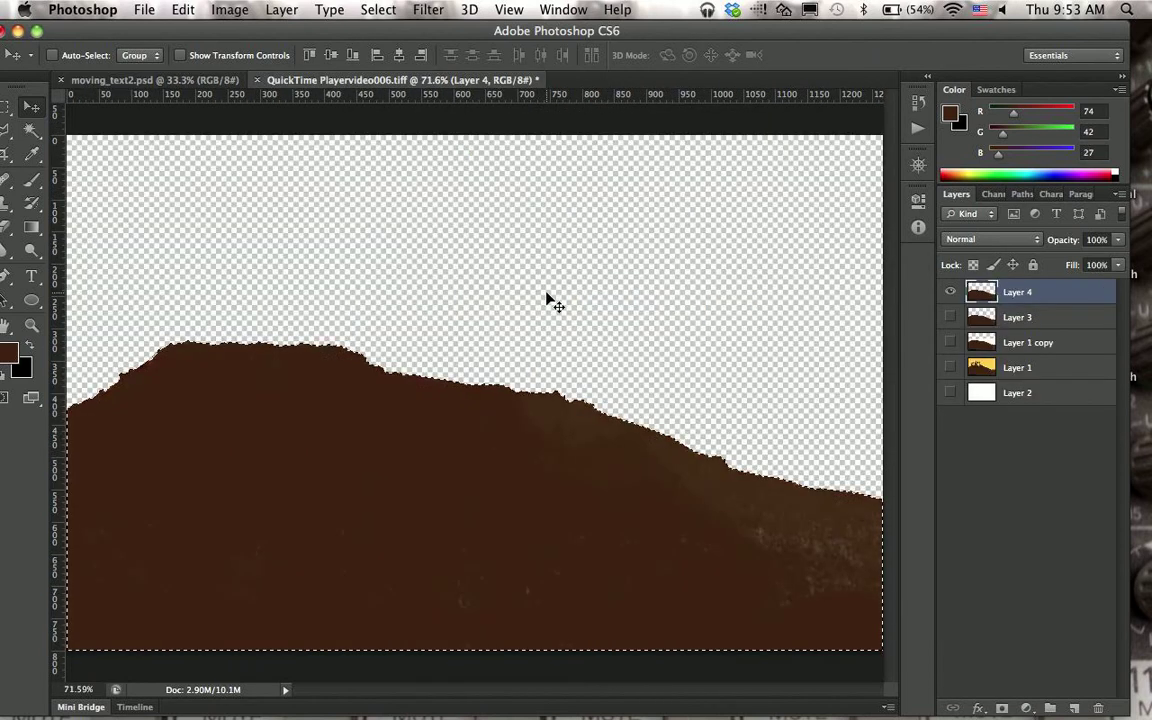
- Hide Layer 4, show only the original artwork on Layer 1, and clear the selection
click(950, 292)
click(950, 317)
click(950, 367)
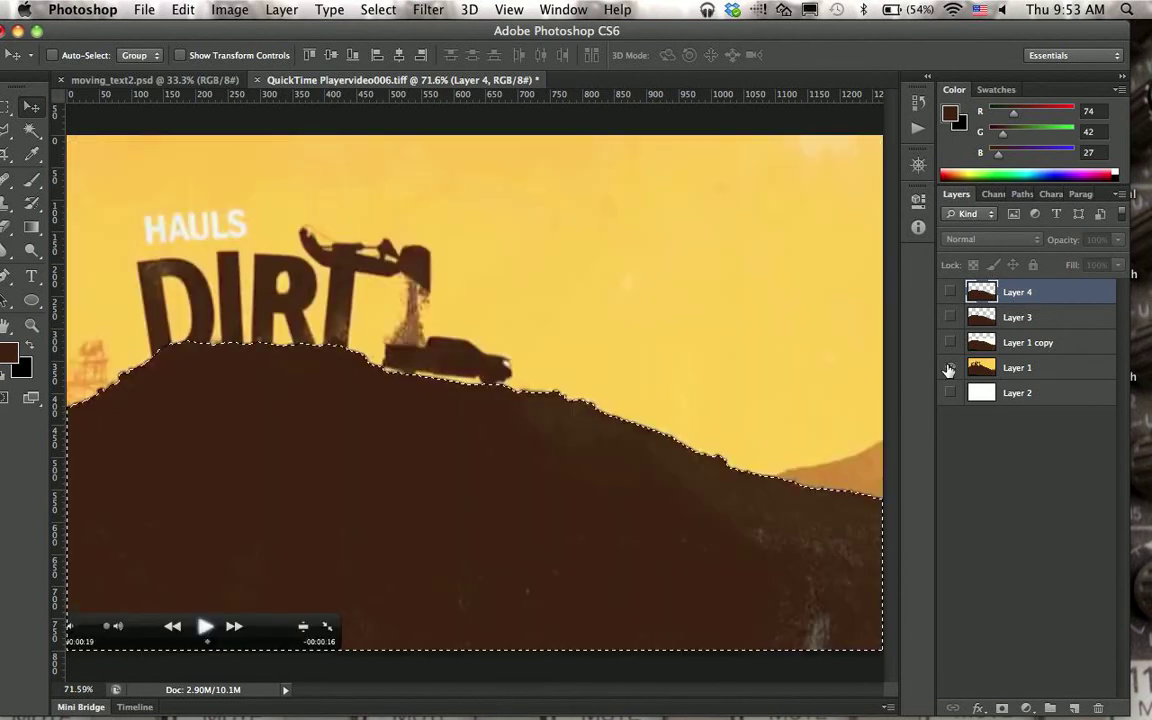
key(super+d)
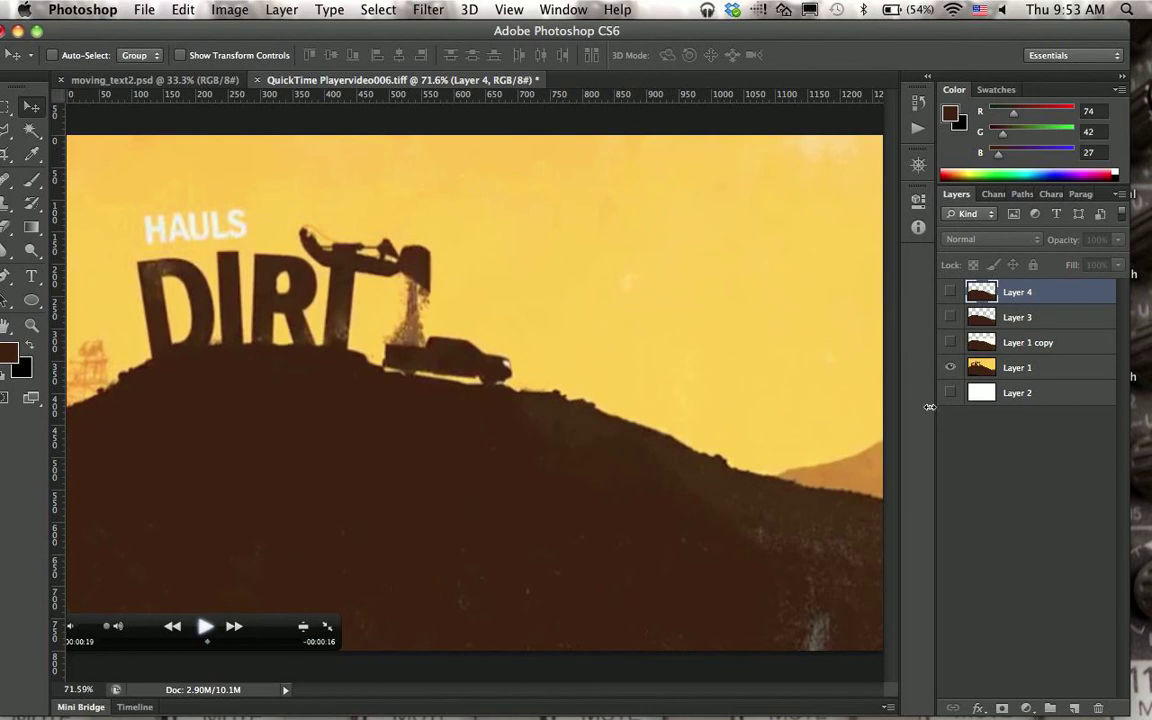
- View Layer 1 copy, Layer 3 and Layer 4 in turn, leaving only Layer 4 visible with its hill outline selected
click(950, 344)
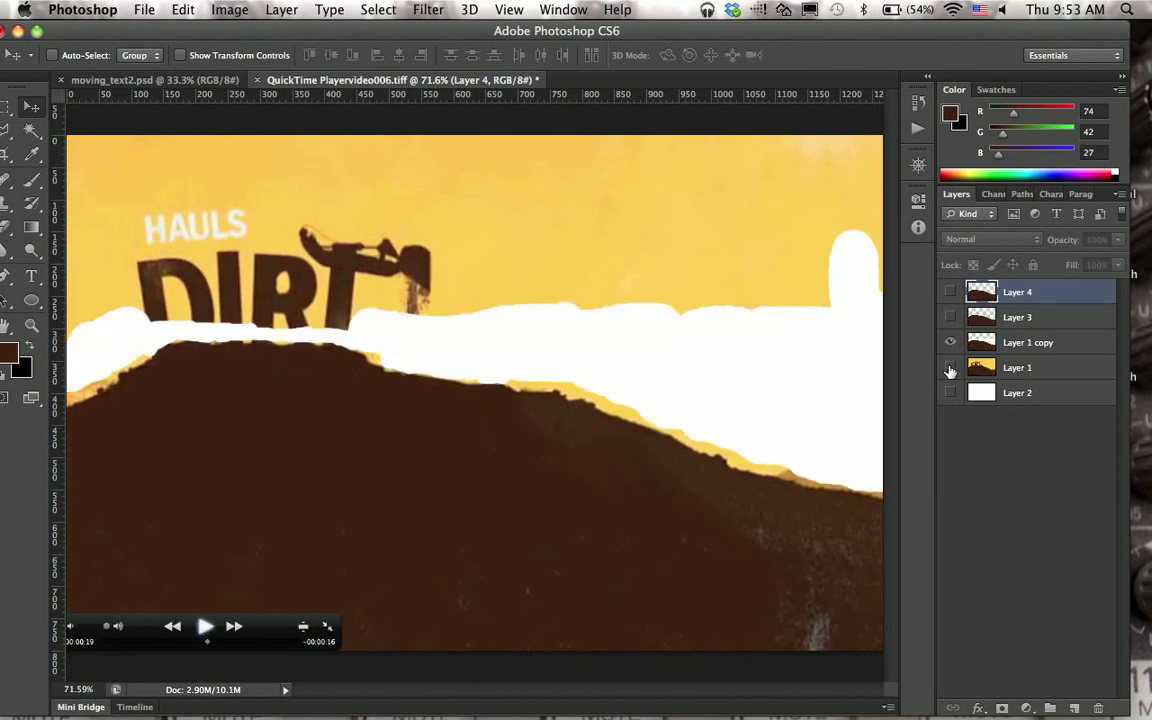
click(950, 367)
click(950, 317)
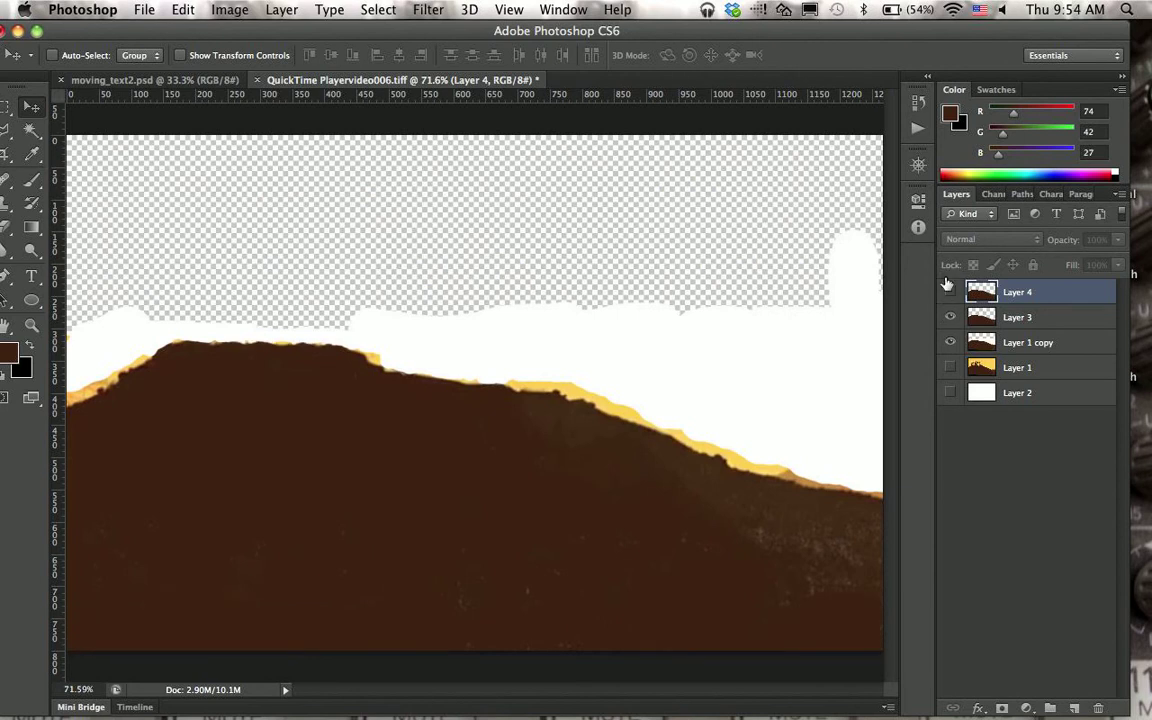
click(950, 292)
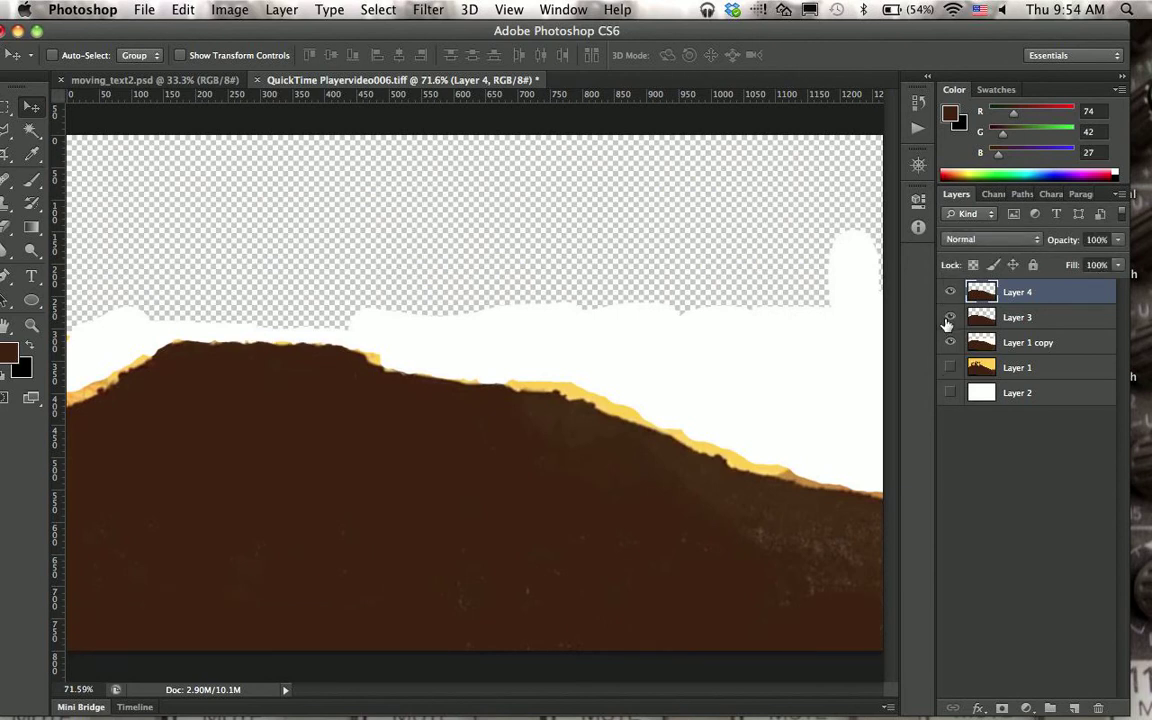
click(950, 344)
click(949, 318)
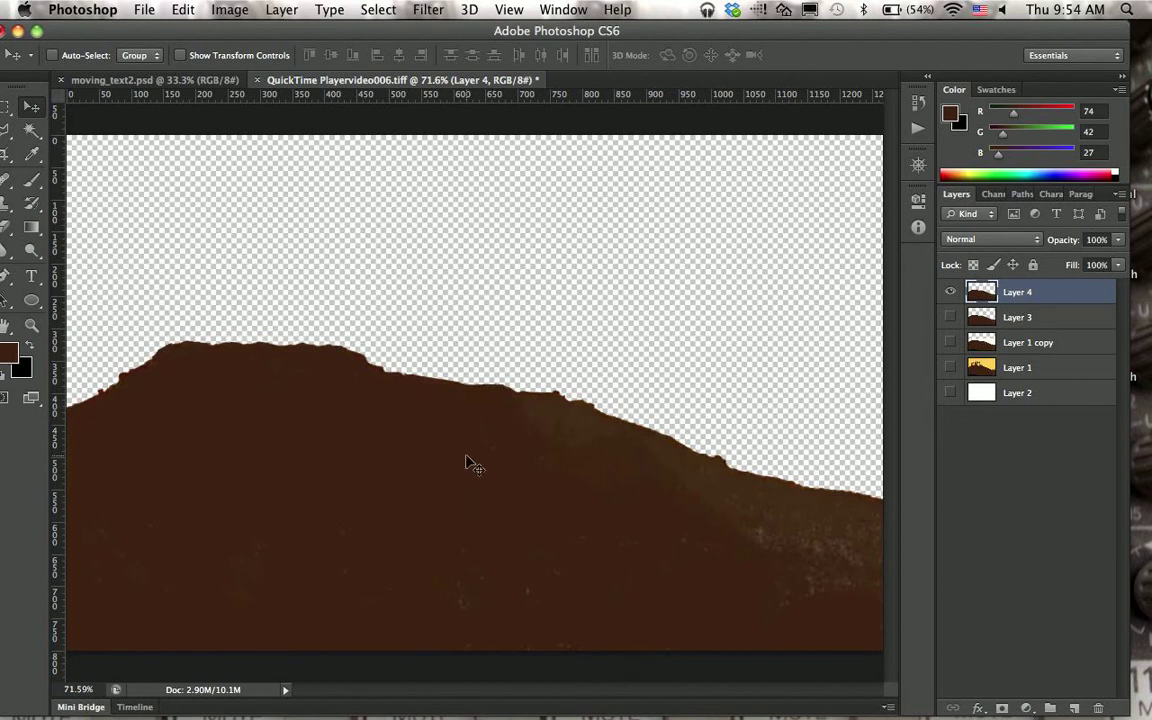
super+click(978, 296)
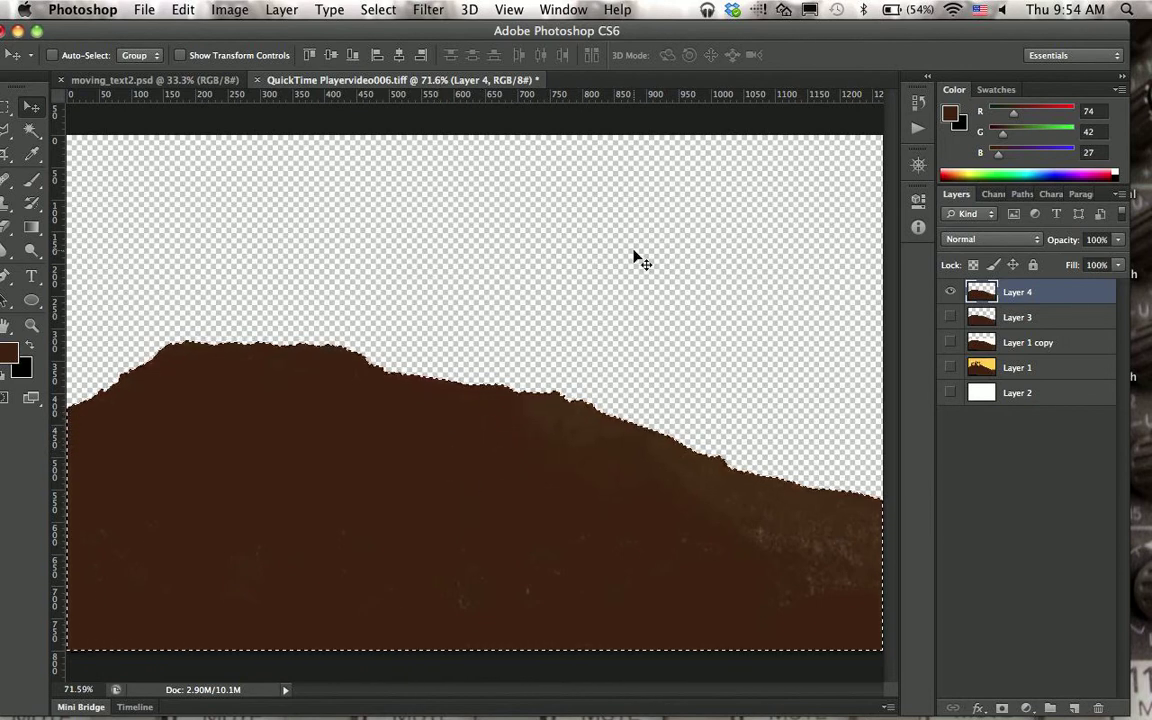
- Return to the moving_text2.psd document and switch to Final Cut Pro
click(104, 80)
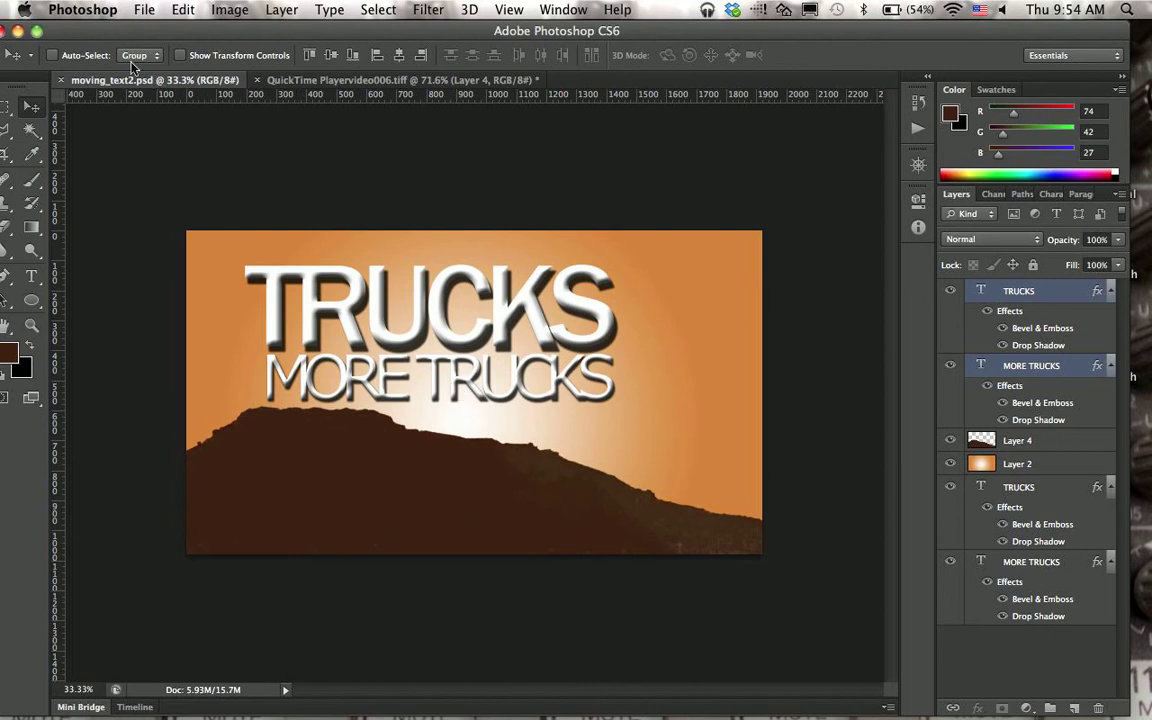
key(super+Tab)
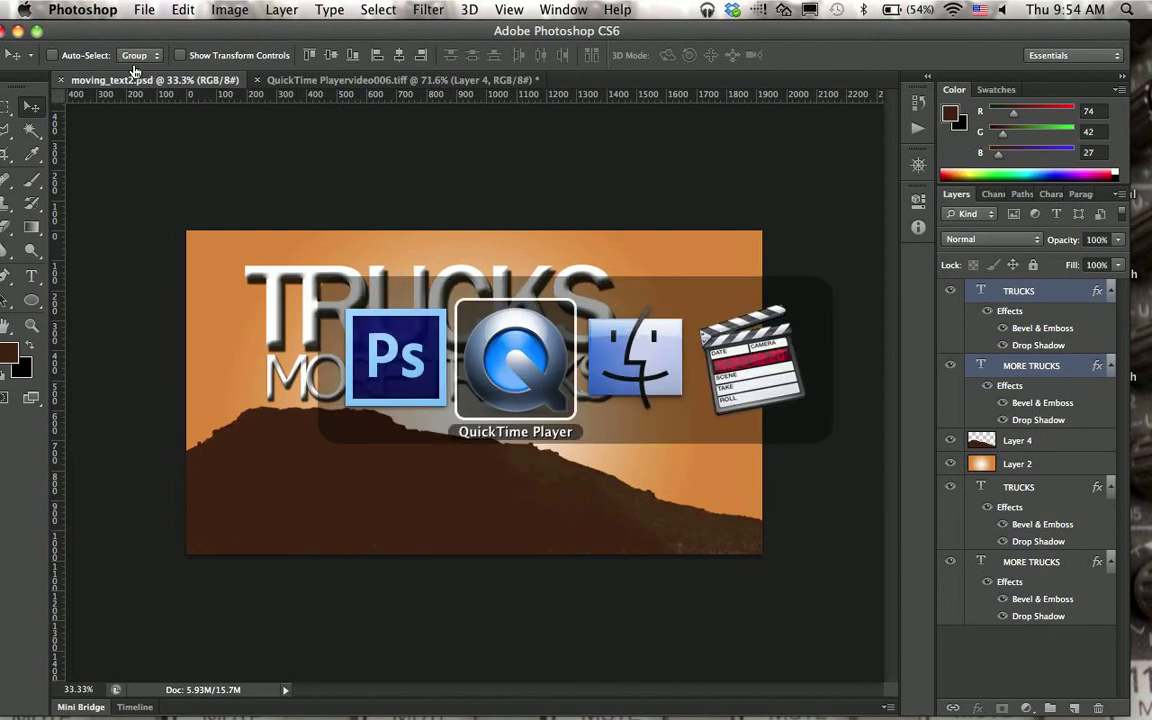
key(super+Tab)
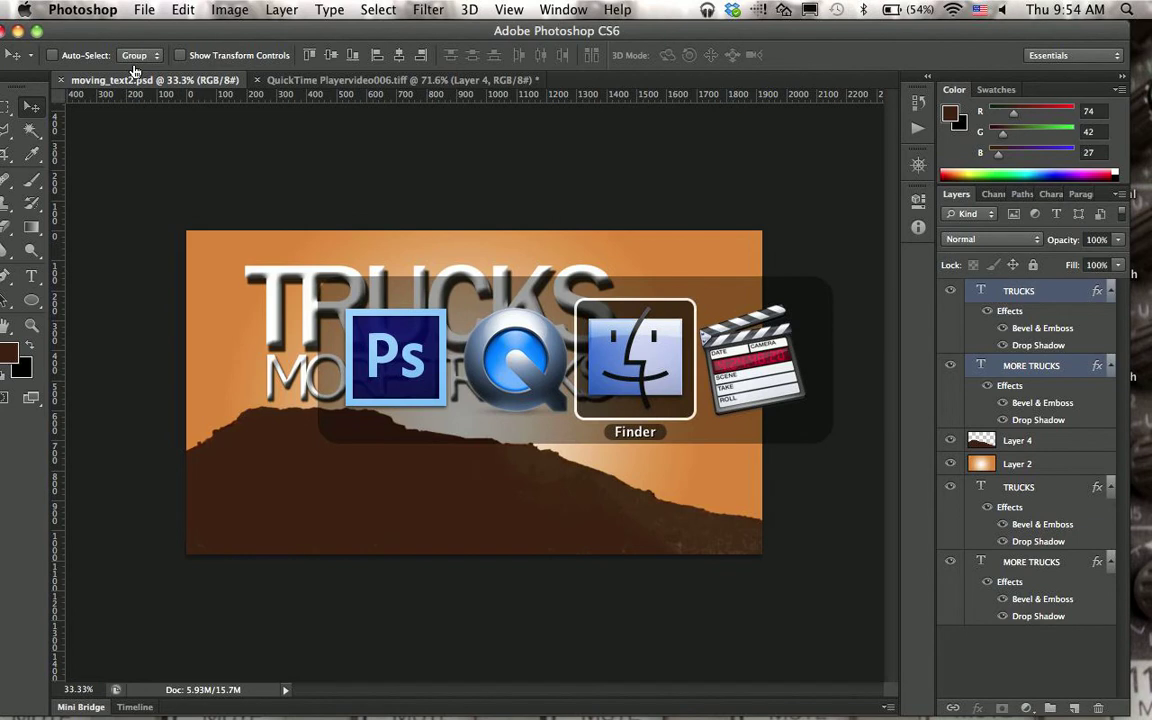
key(super+Tab)
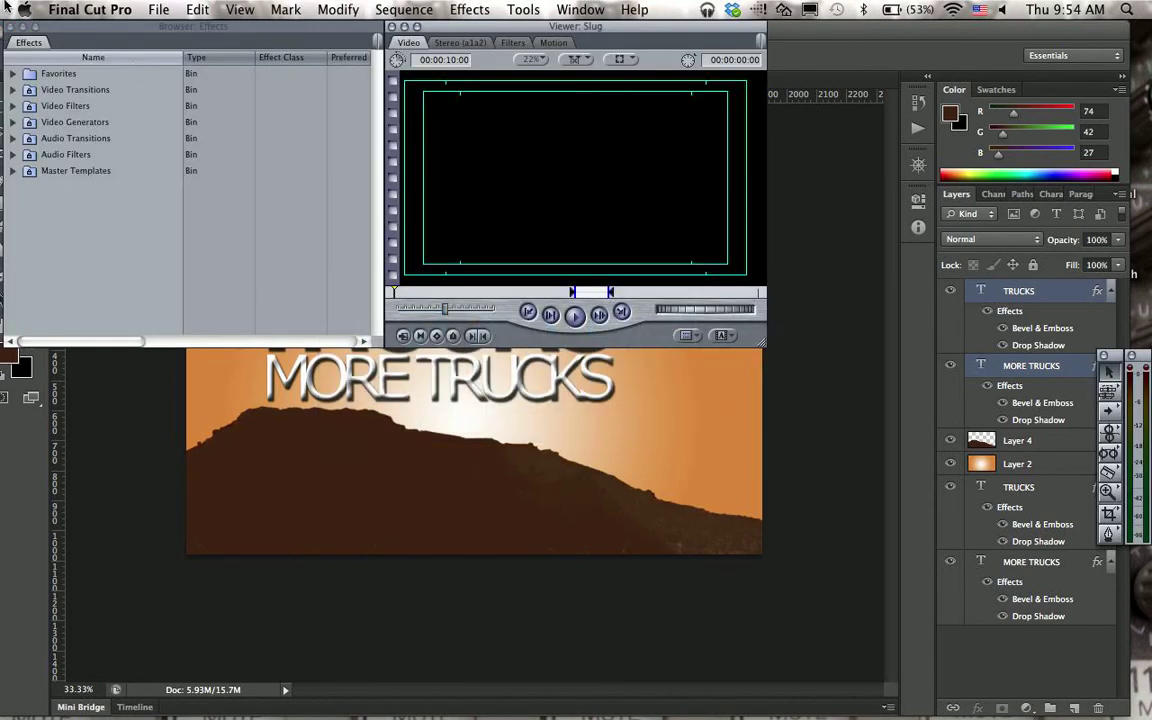
- Apply the Easy Setup for Sony XDCAM HD using XDCAM EX 1080i60 VBR and create a new project
click(108, 10)
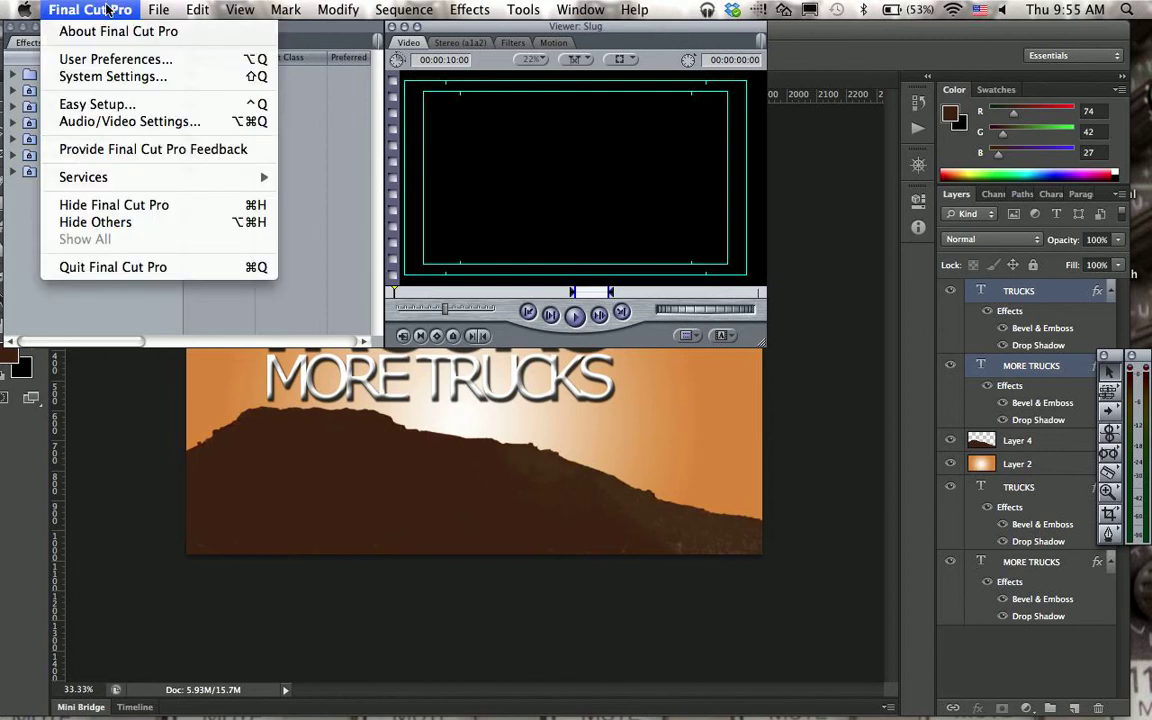
click(108, 10)
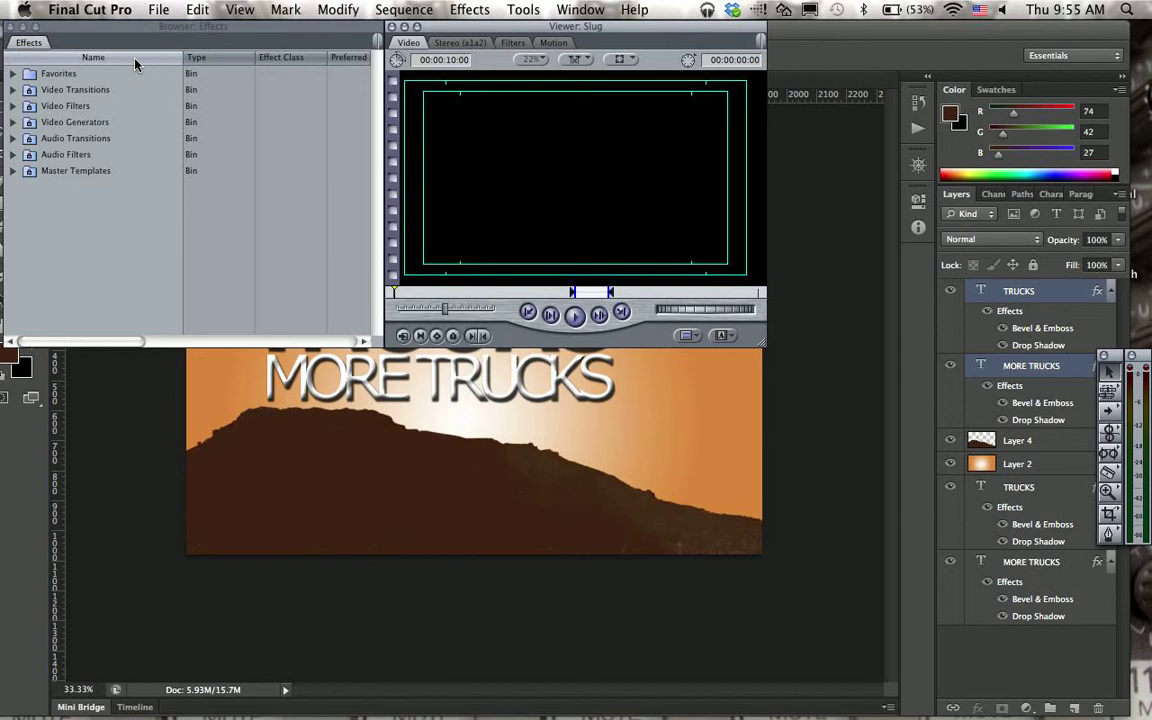
click(90, 8)
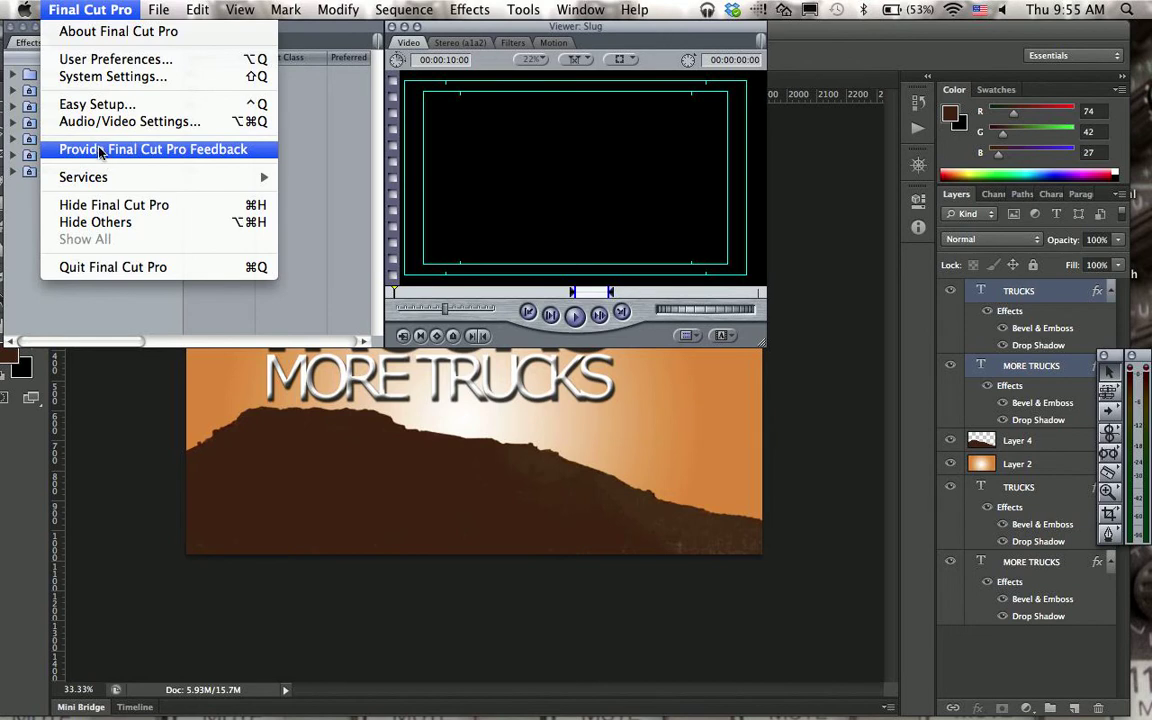
click(92, 104)
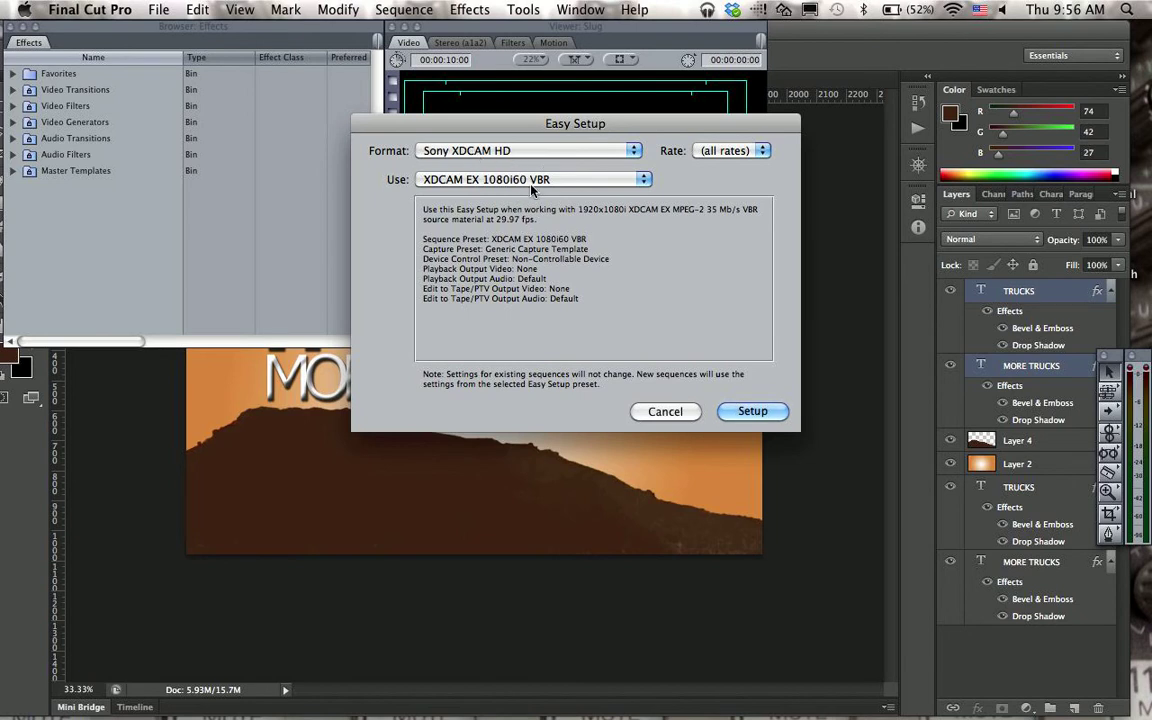
click(752, 412)
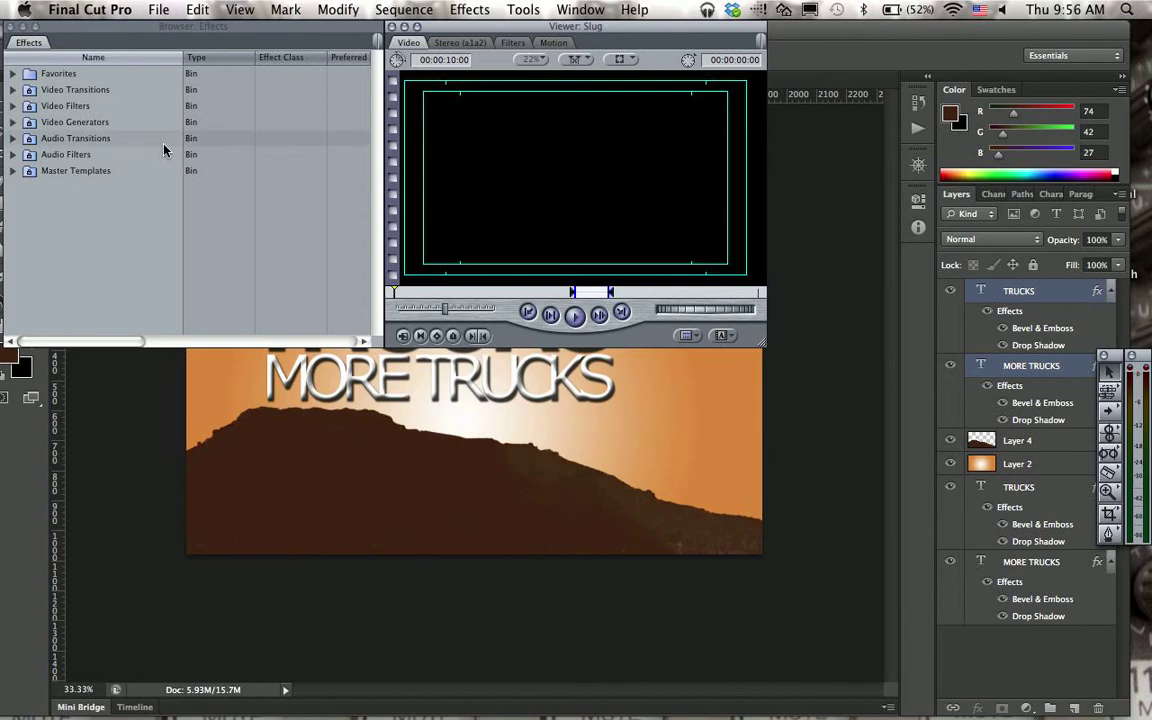
click(158, 9)
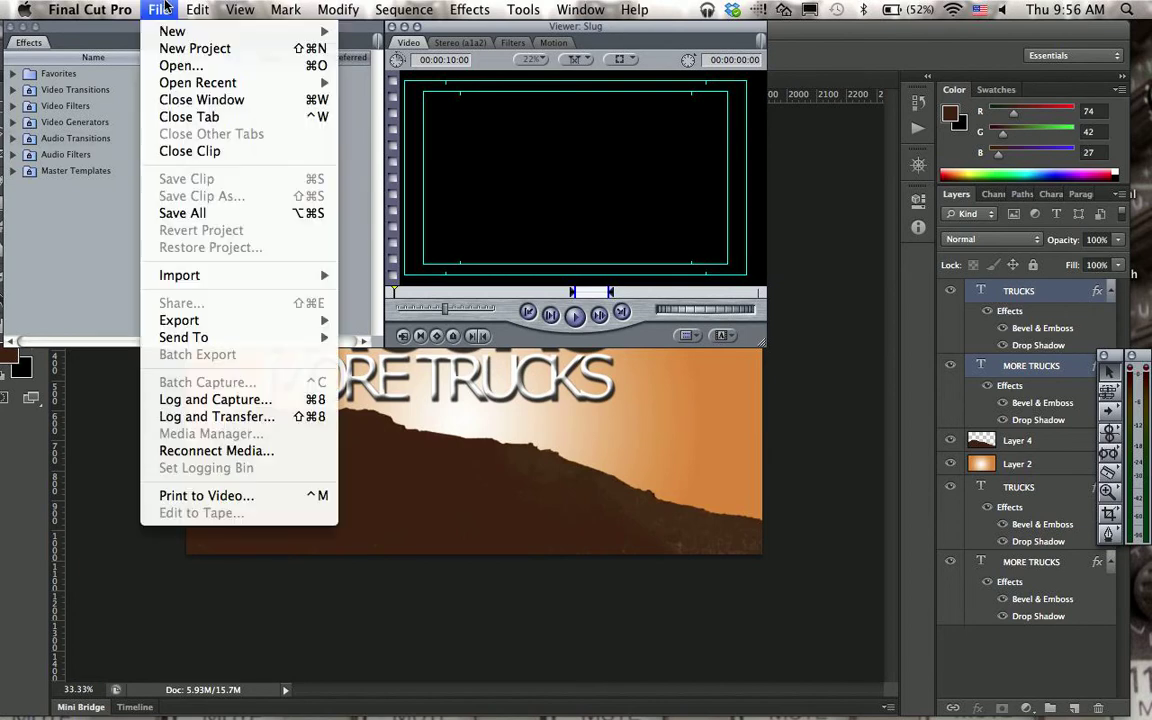
click(197, 49)
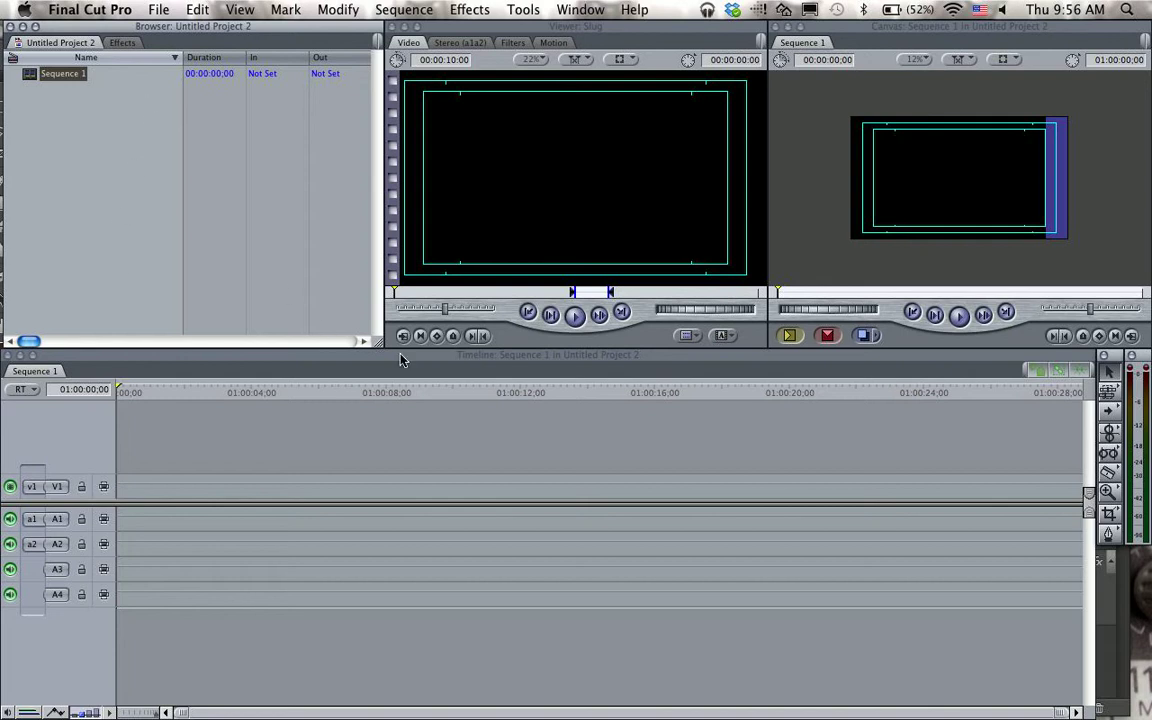
- Move the Browser's Frame Size and Vid Rate columns directly after the Name column, and restore the standard window layout
drag(377, 341, 1092, 672)
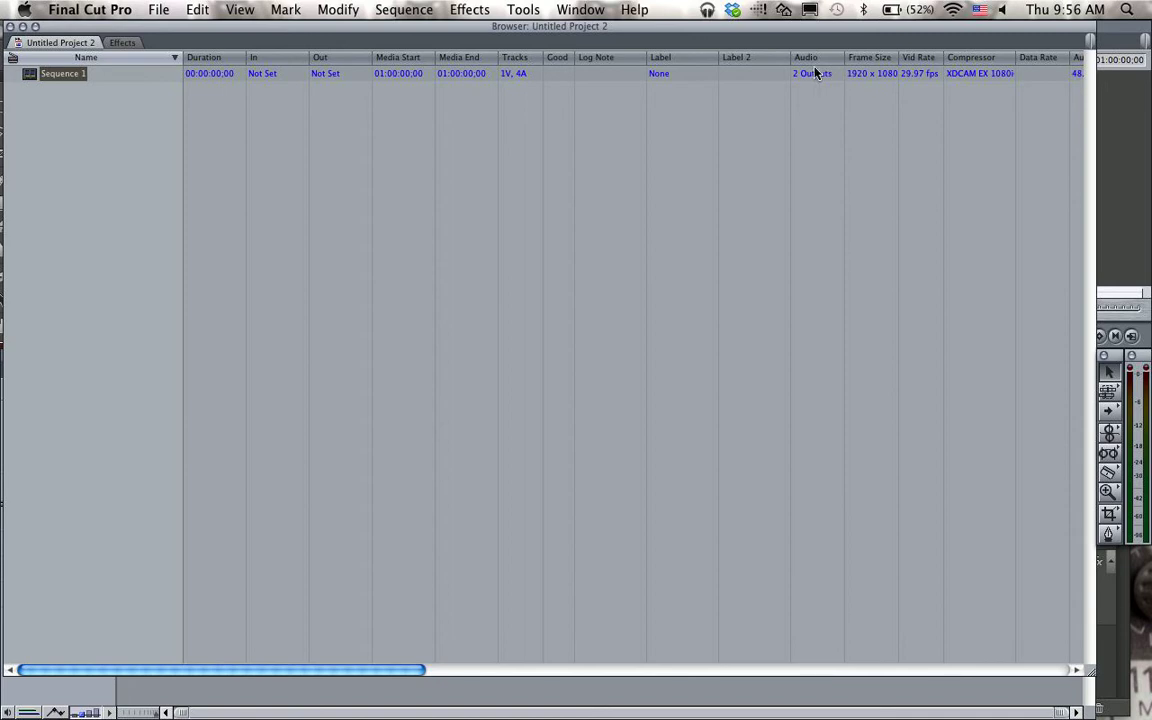
drag(869, 57, 203, 57)
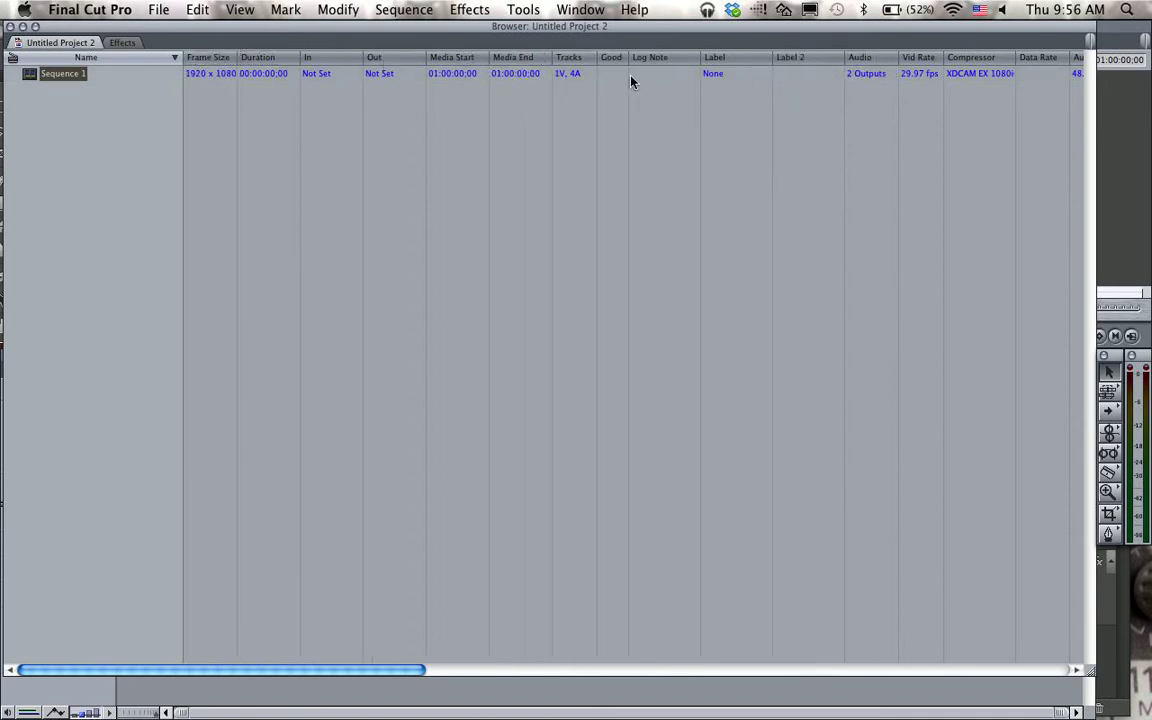
drag(917, 63, 257, 60)
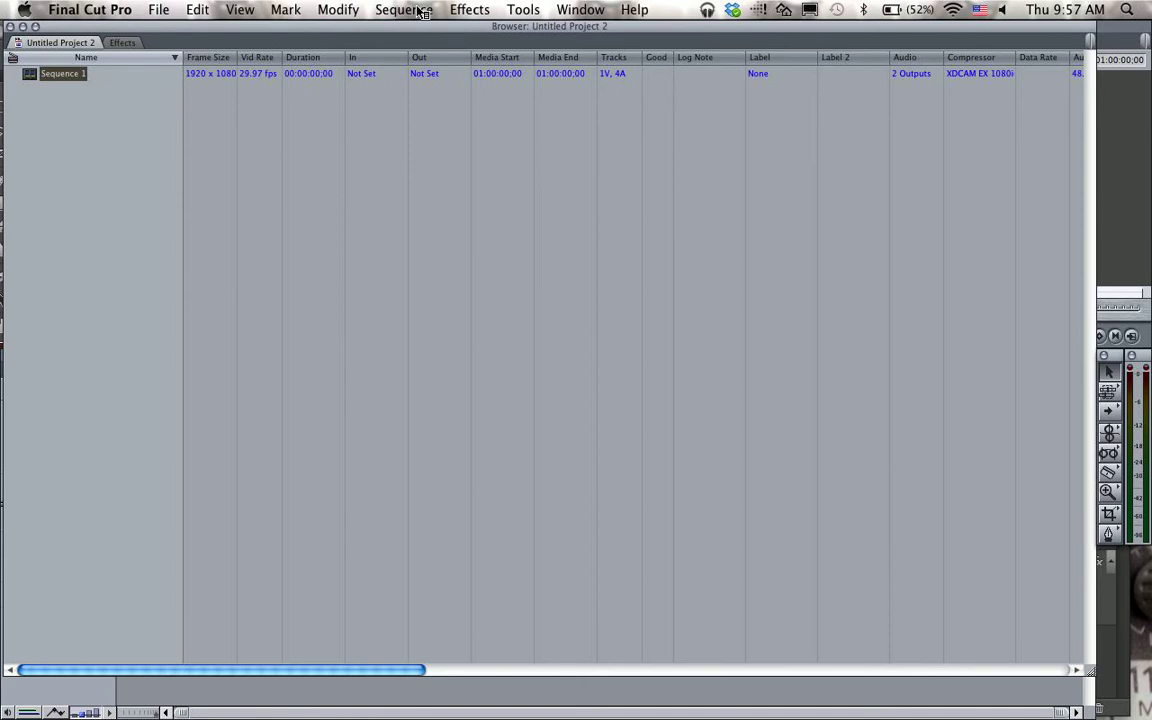
key(ctrl+u)
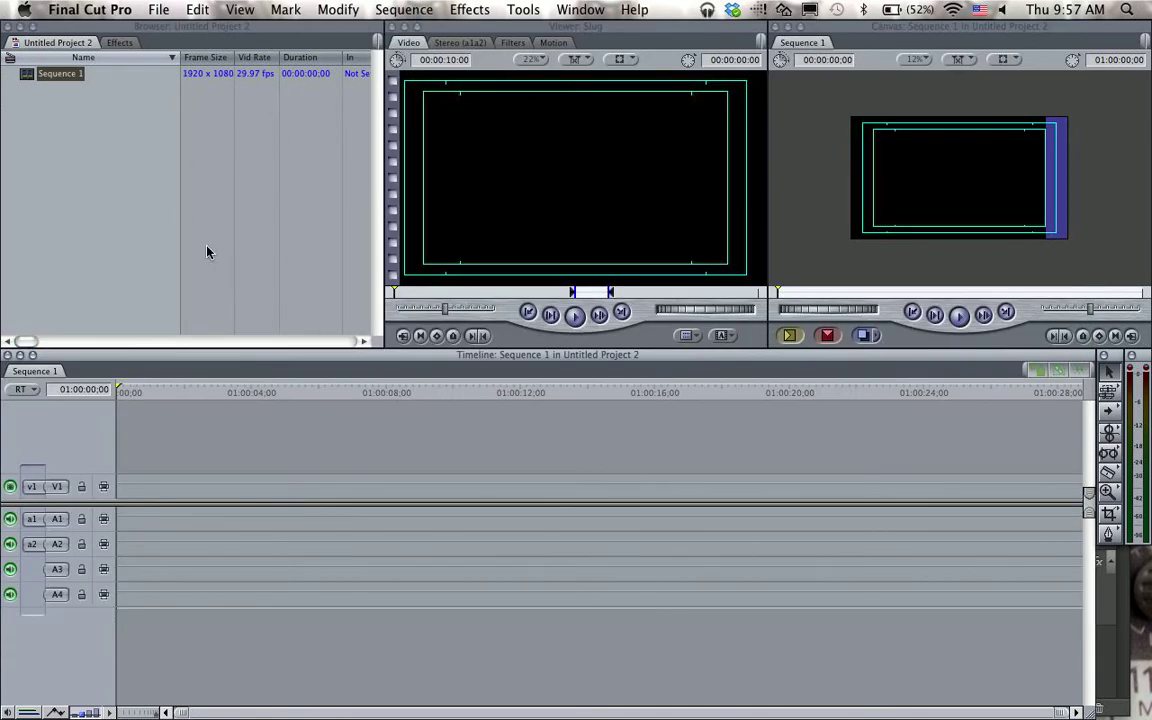
click(95, 160)
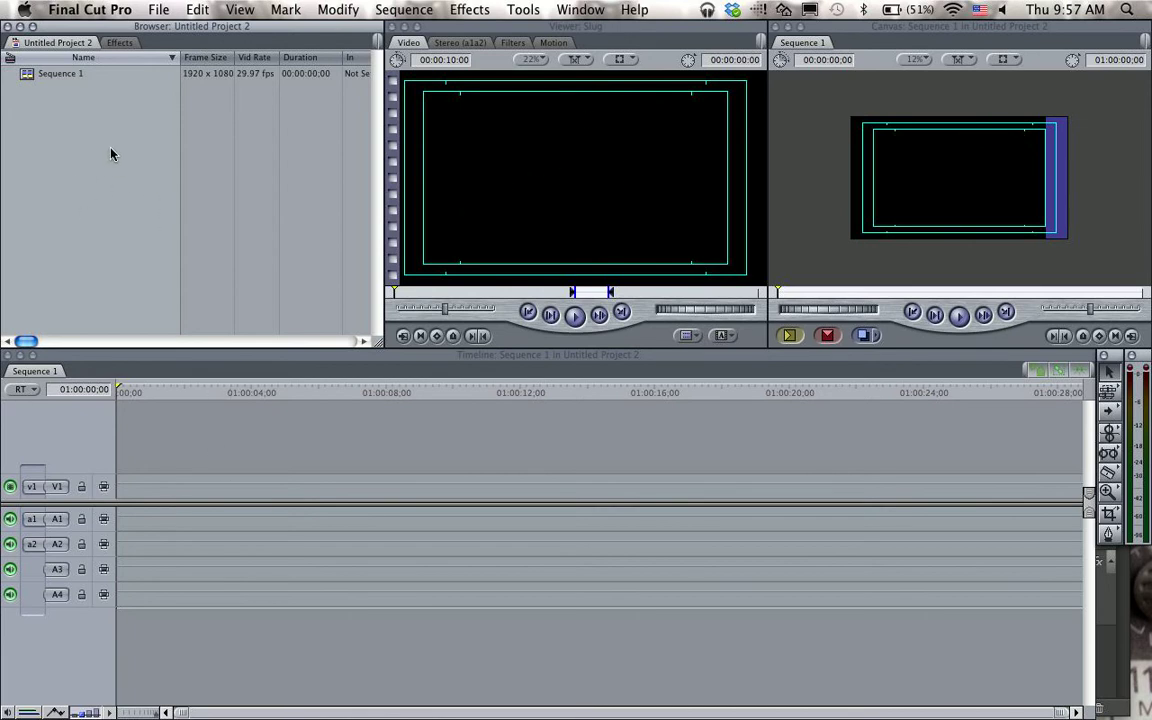
right_click(85, 156)
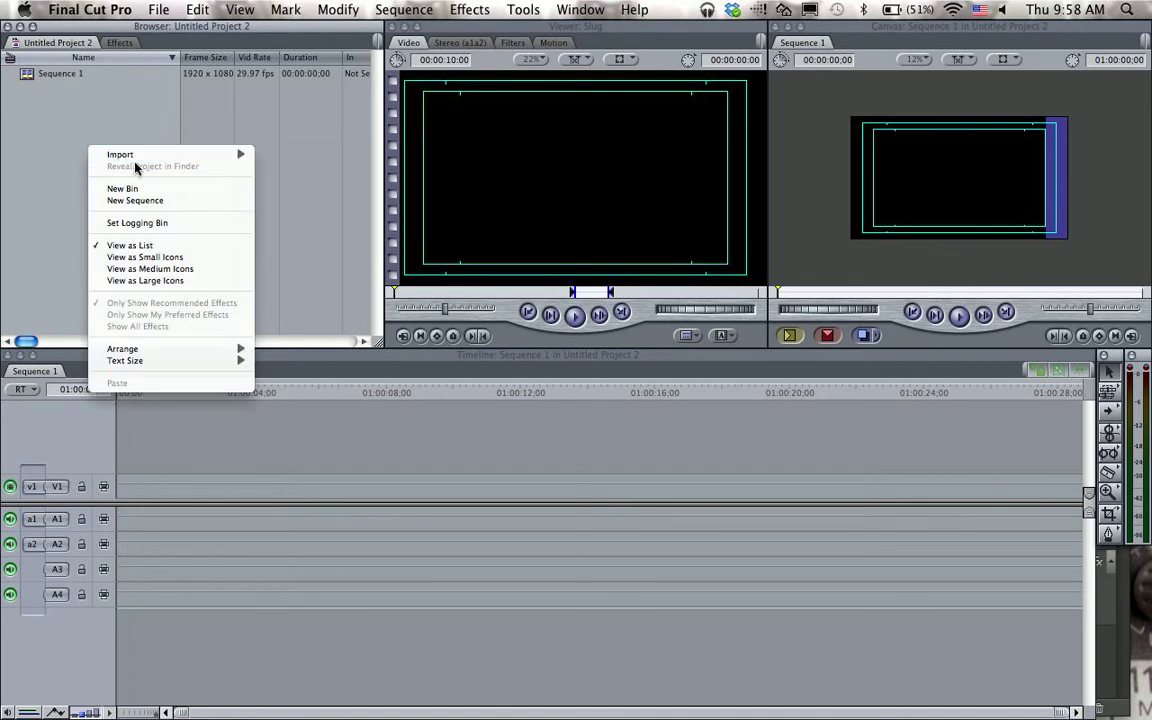
mouse_move(178, 153)
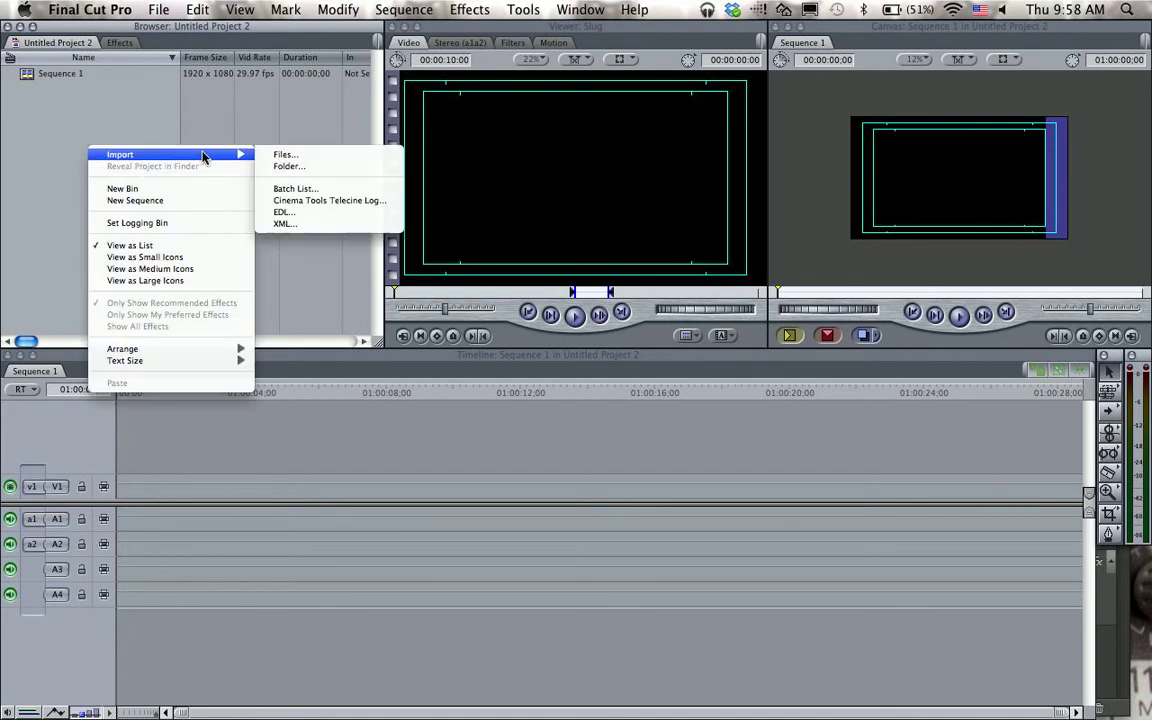
click(288, 158)
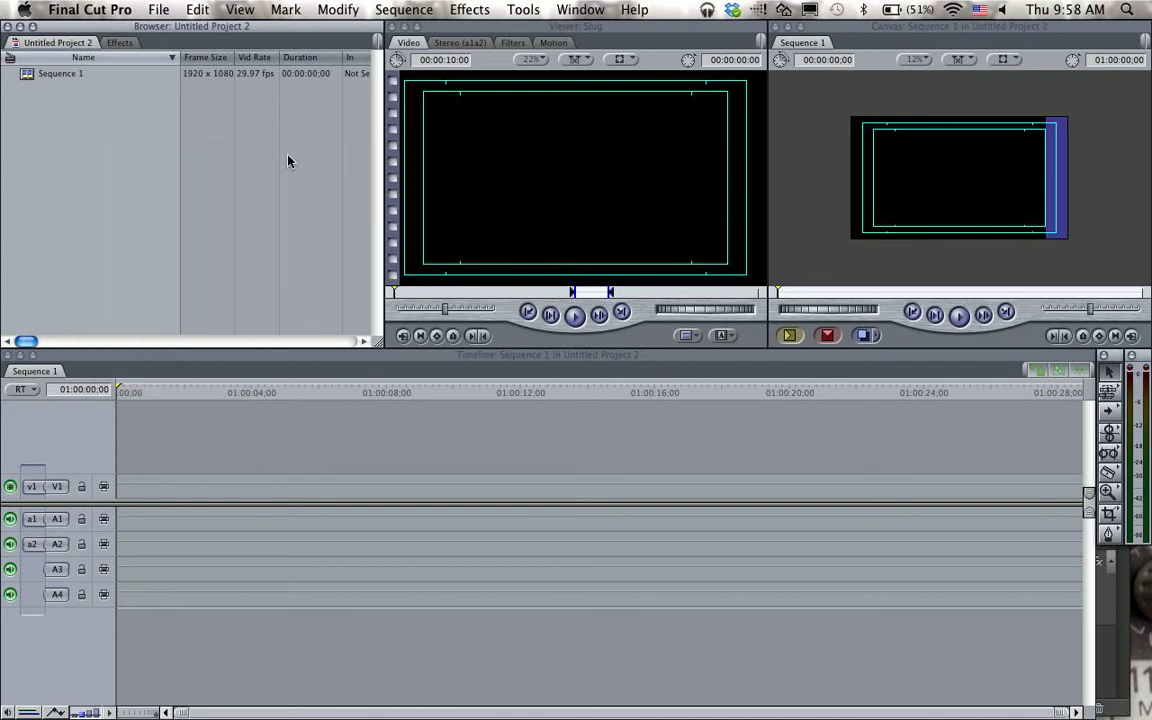
click(693, 445)
- Import moving_text2.psd into the project from the Class5 folder under Classes, Fall 2013, IDM
click(159, 9)
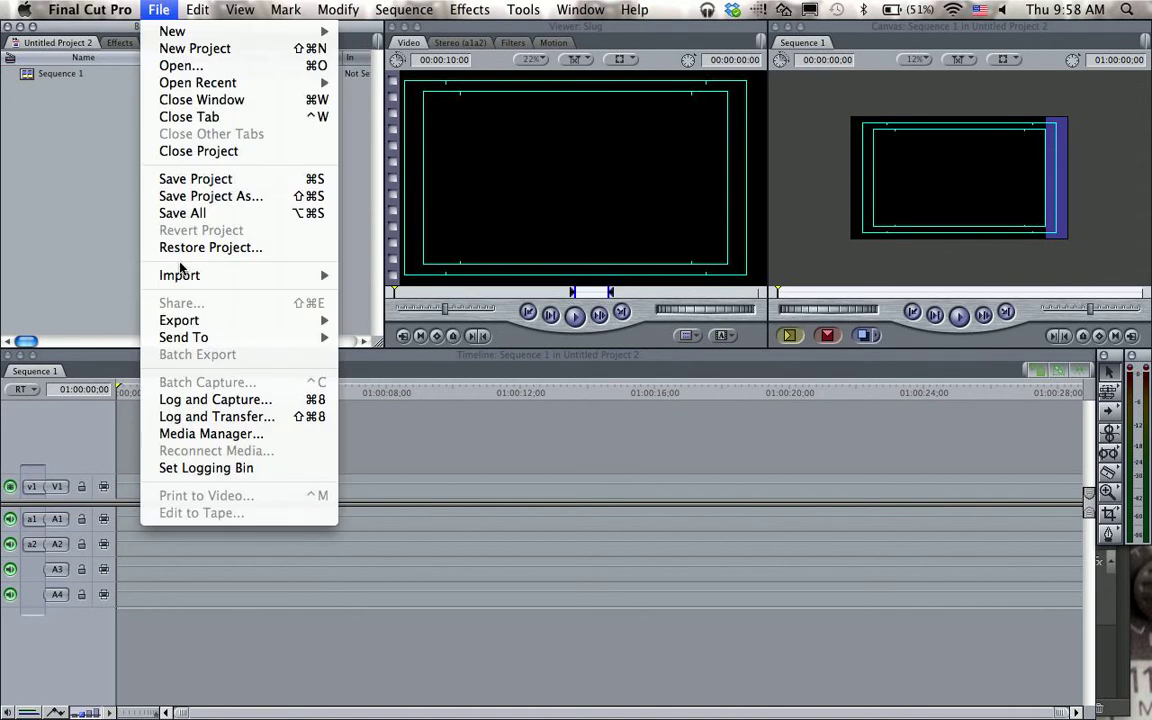
mouse_move(185, 272)
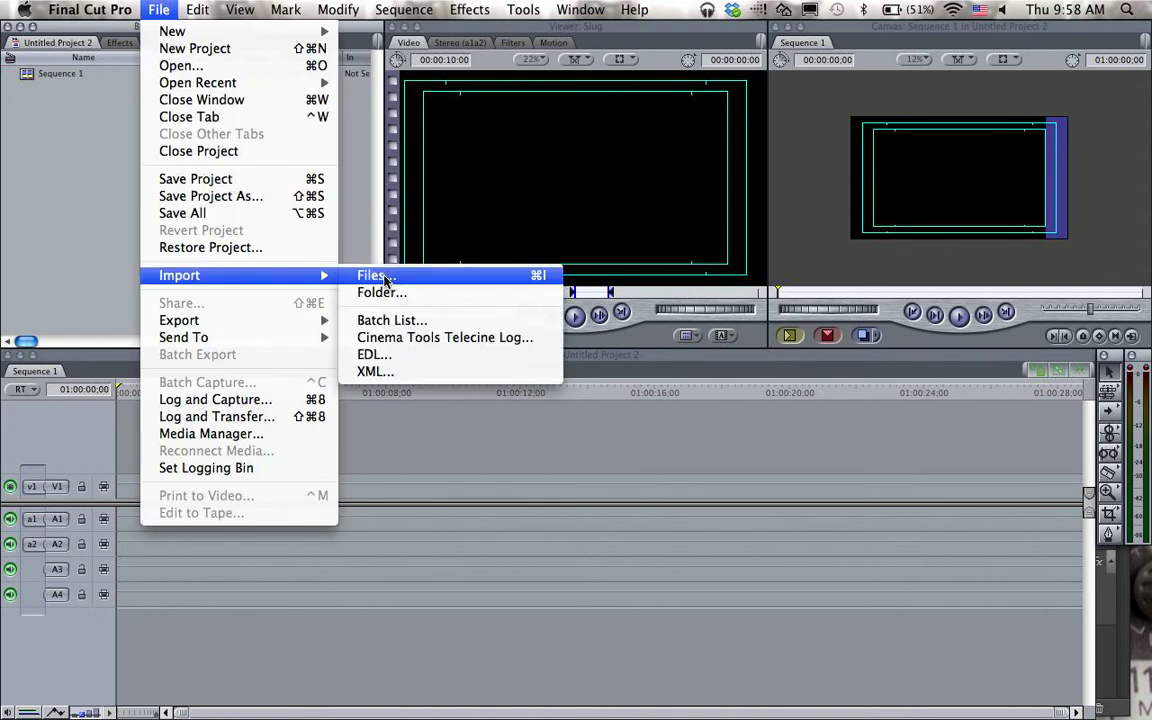
click(545, 278)
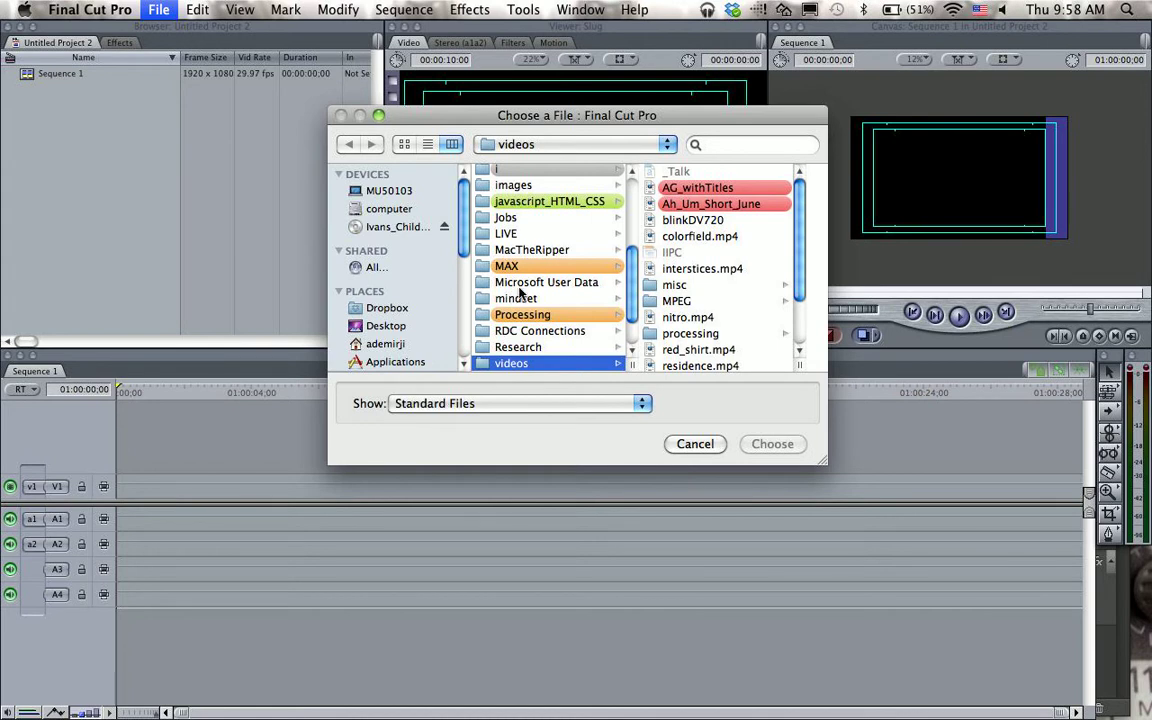
scroll(481, 251, up, 5)
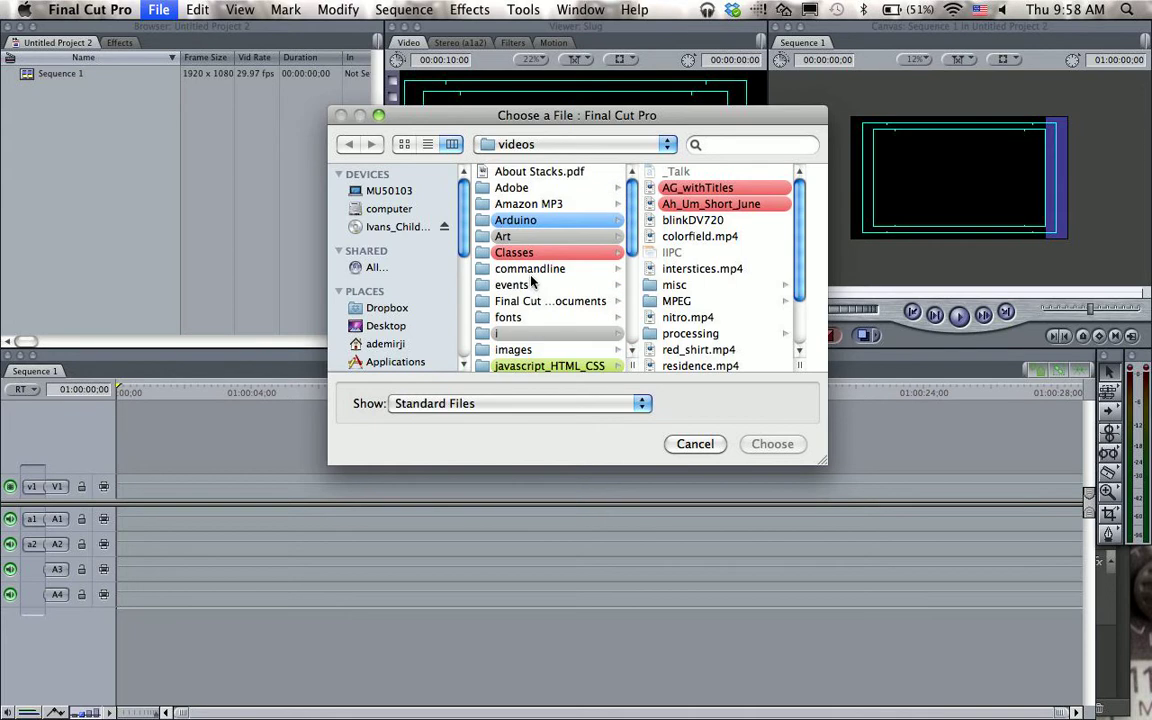
click(482, 254)
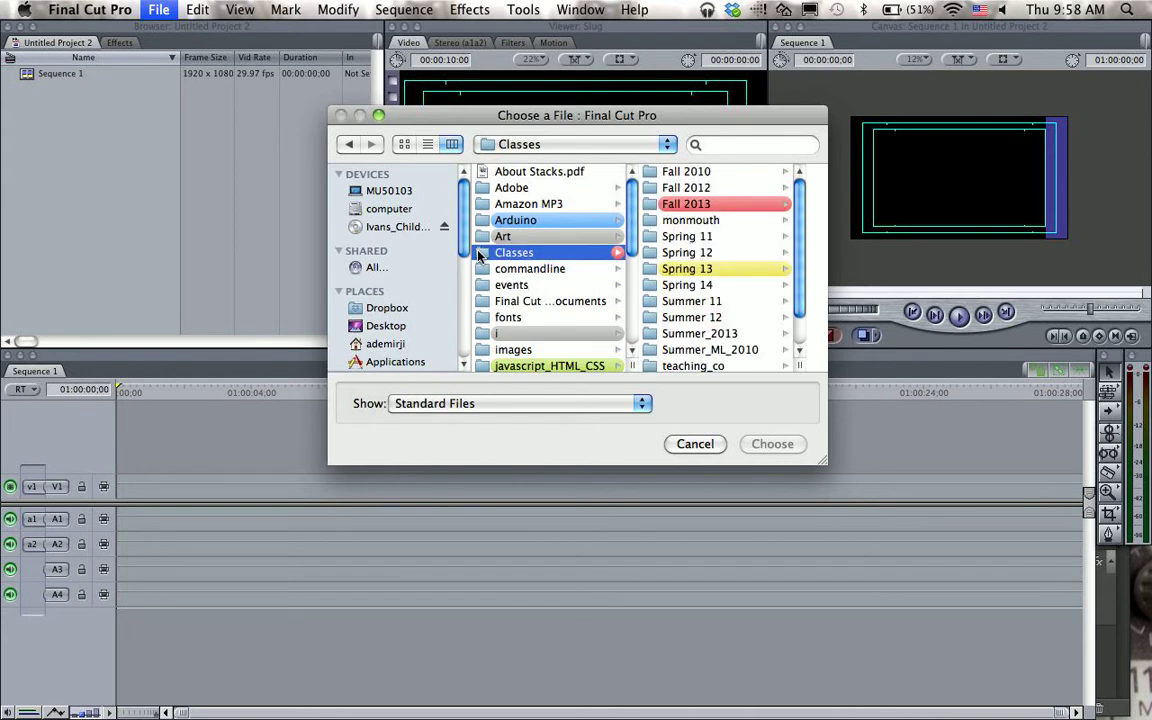
click(700, 203)
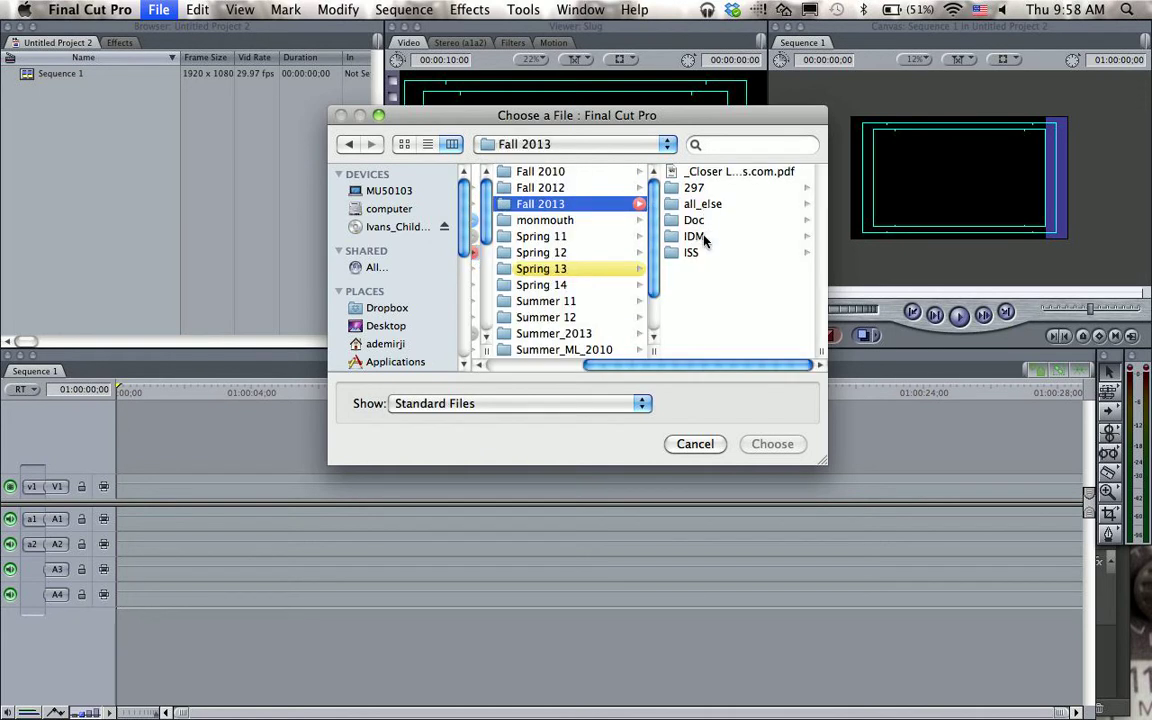
click(704, 235)
click(704, 236)
click(704, 236)
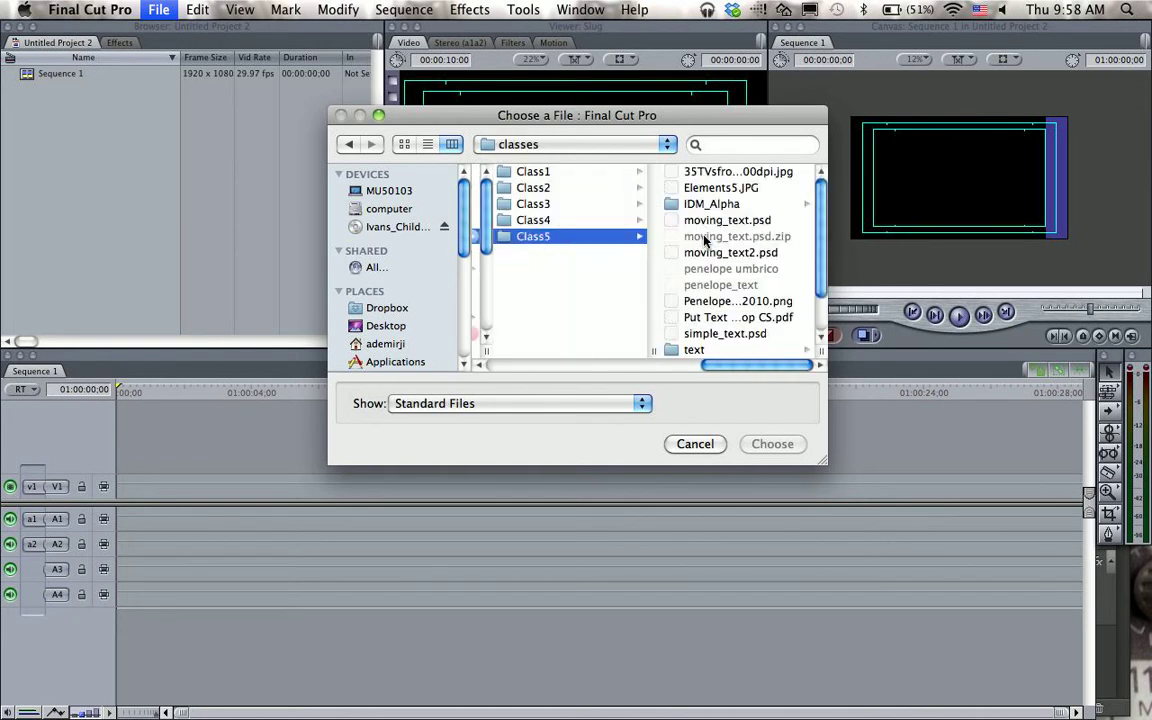
click(704, 253)
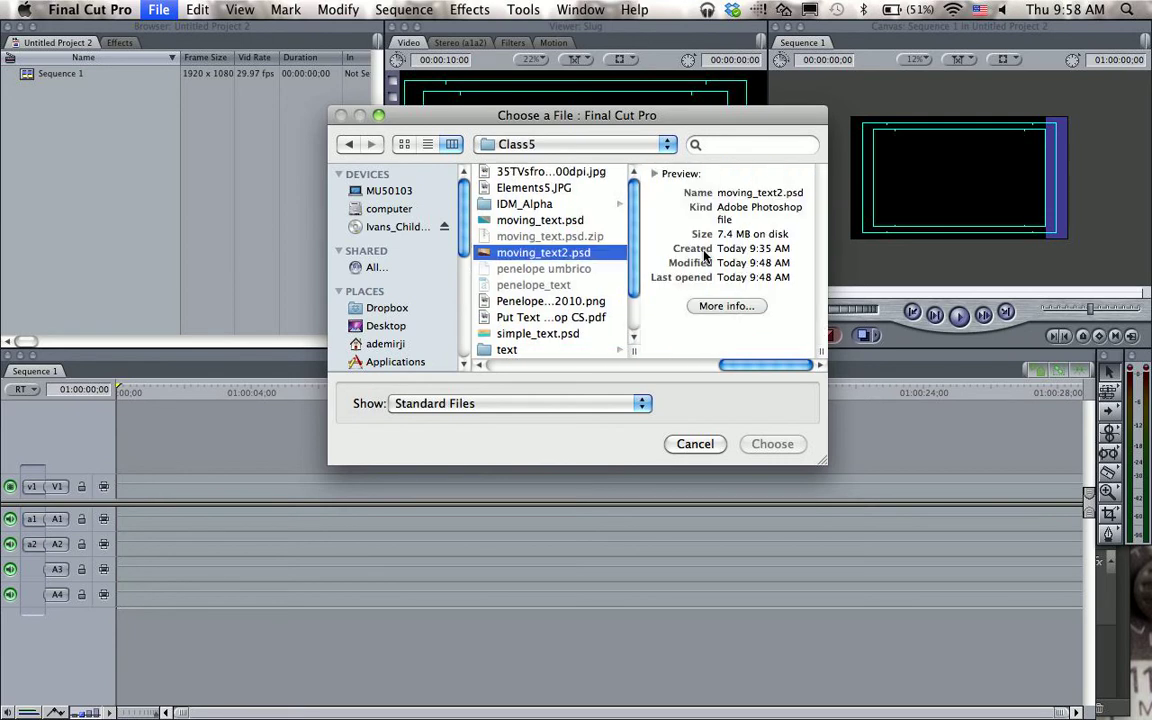
click(772, 445)
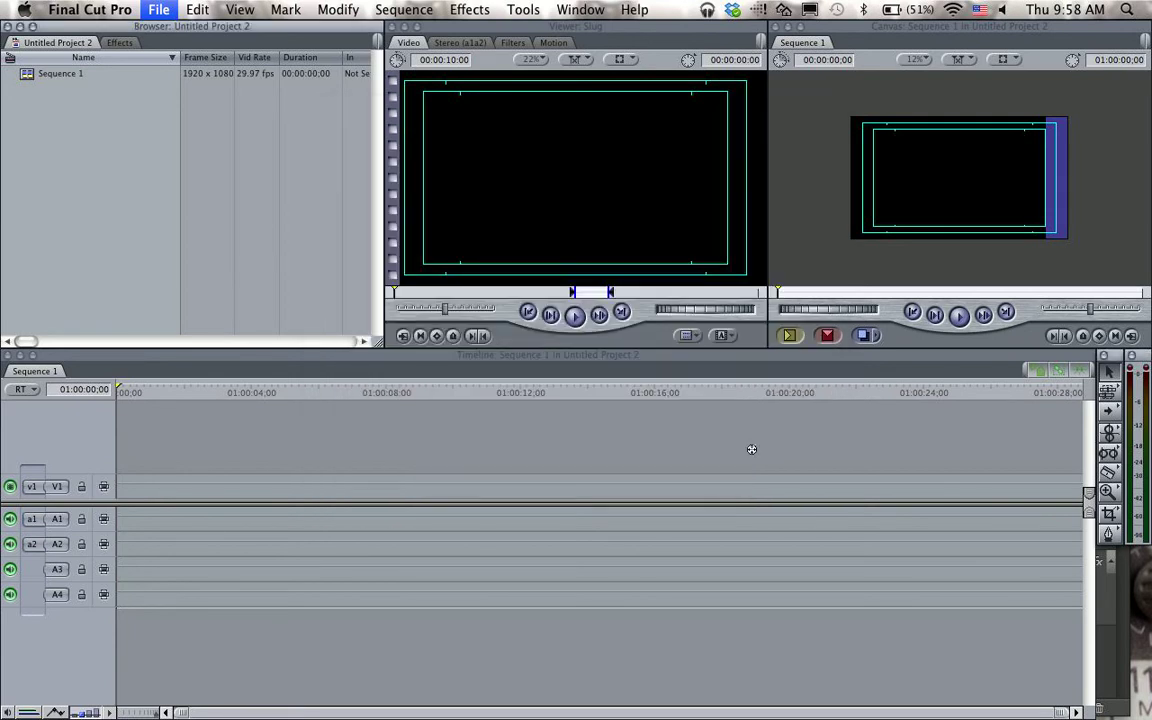
click(75, 200)
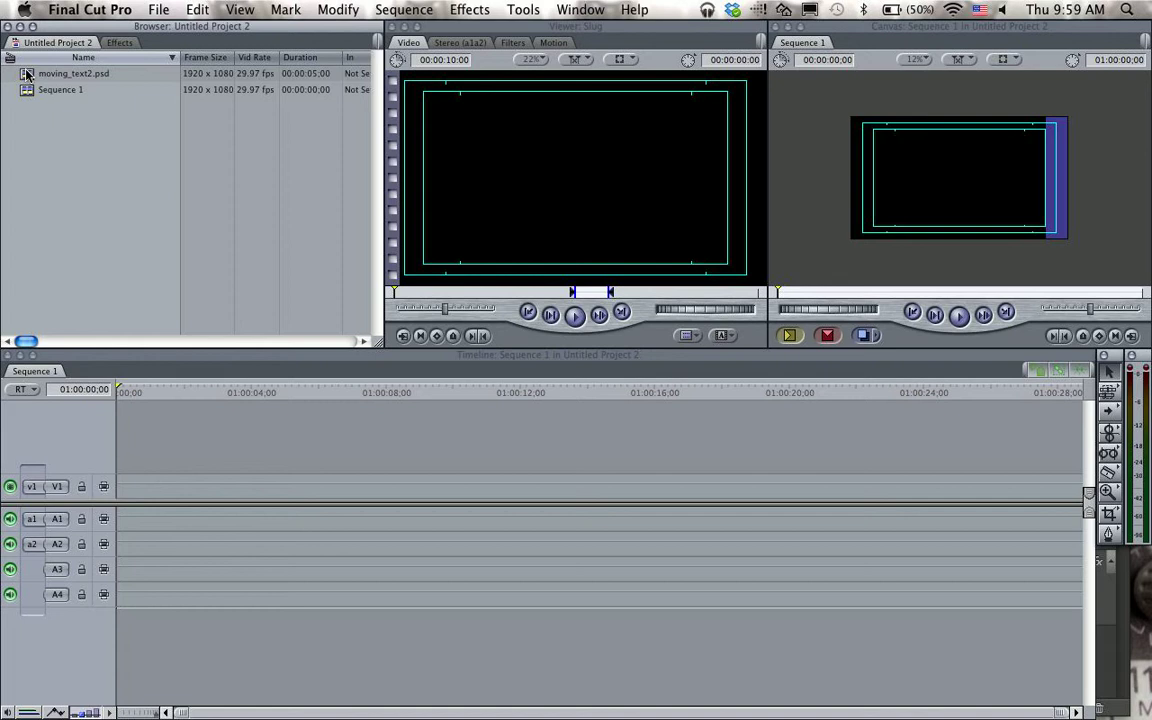
- Place moving_text2.psd at the start of V1 in Sequence 1 and open the clip's nested layers in the Timeline
drag(28, 75, 131, 490)
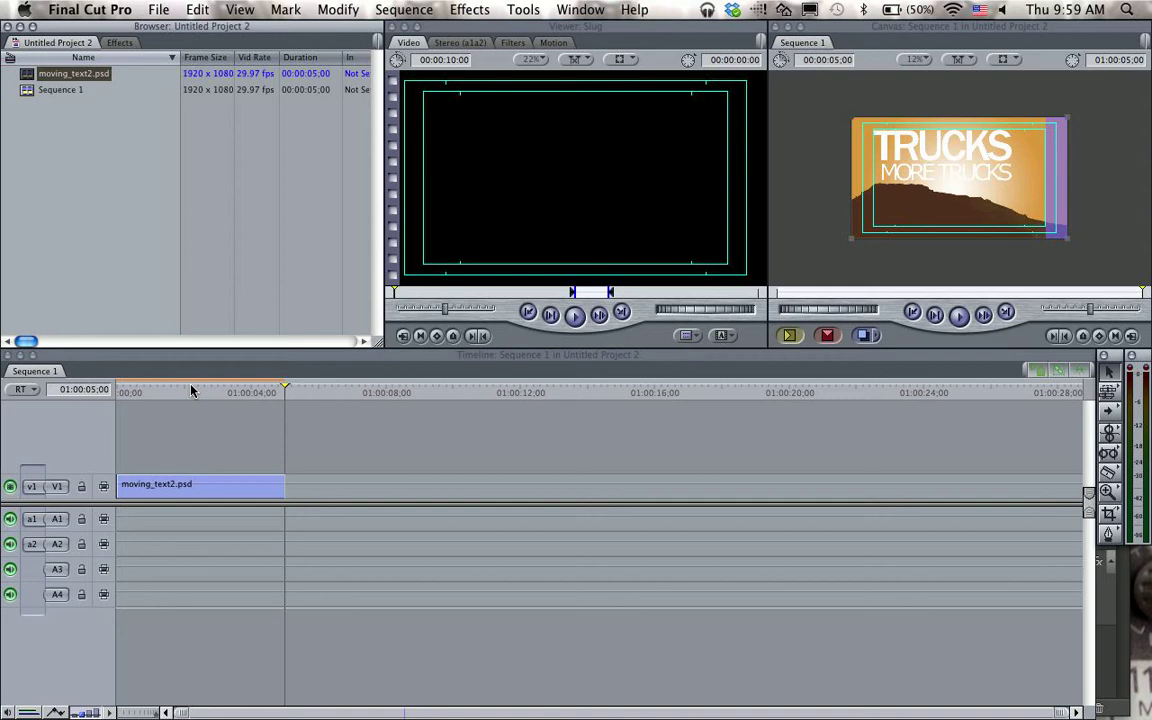
click(193, 390)
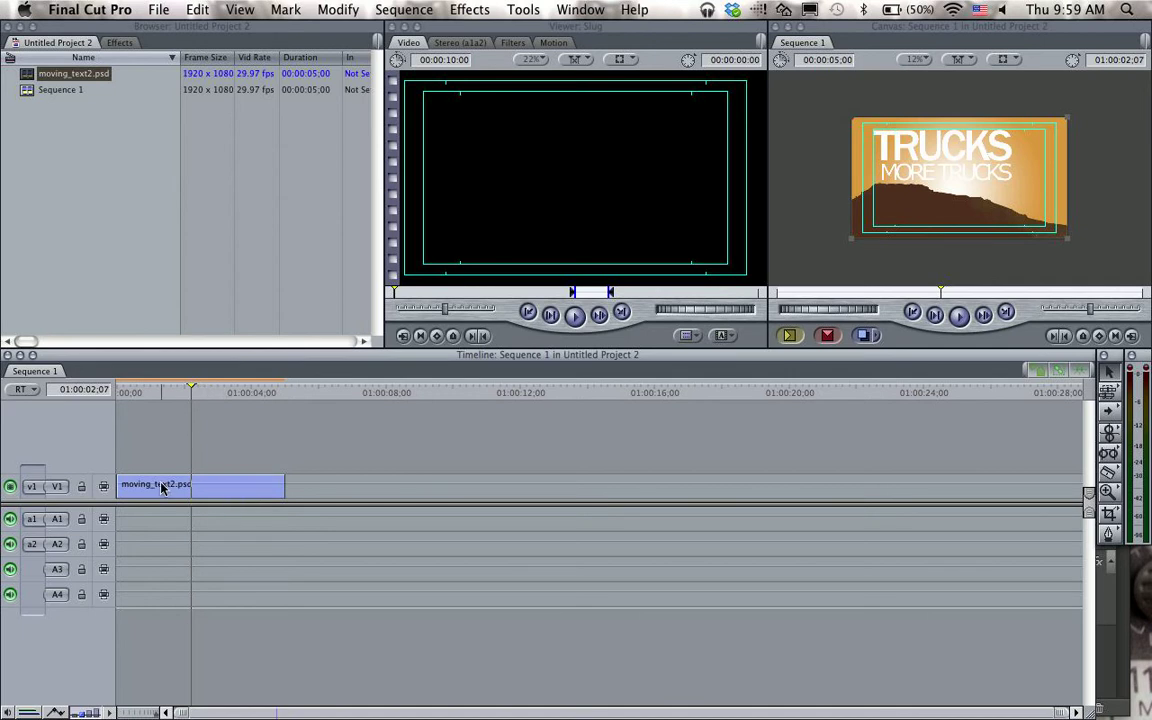
double_click(227, 490)
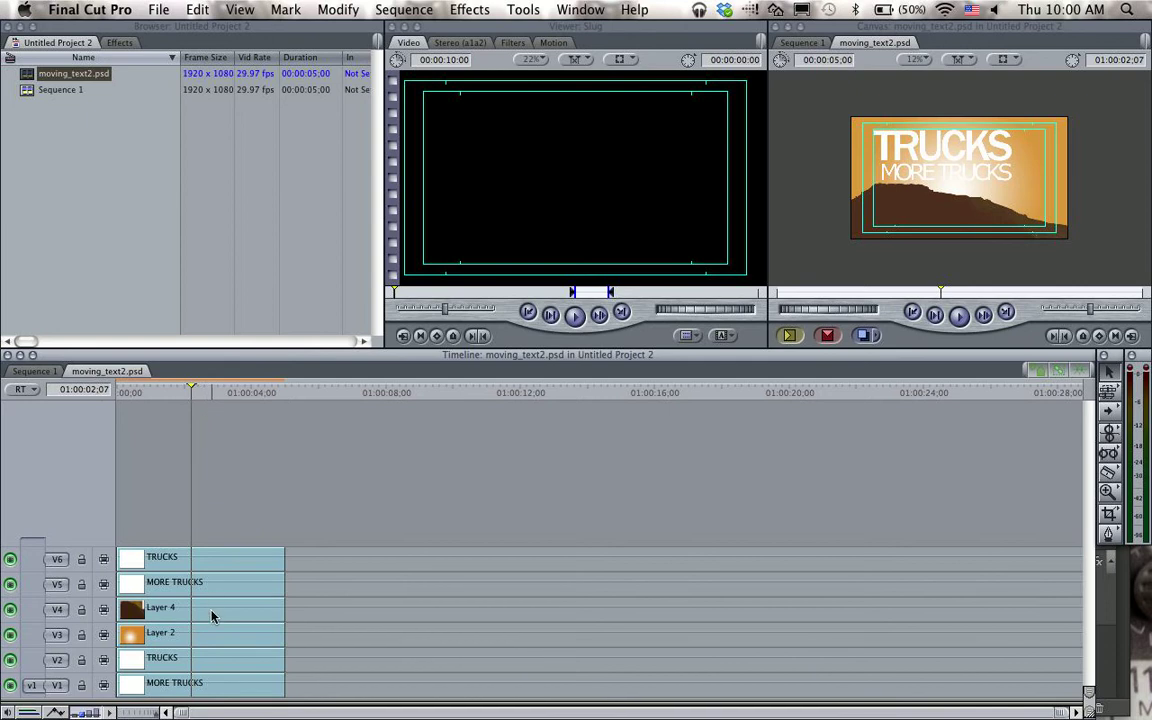
- Delete the duplicate TRUCKS and MORE TRUCKS clips on tracks V2 and V1
click(203, 663)
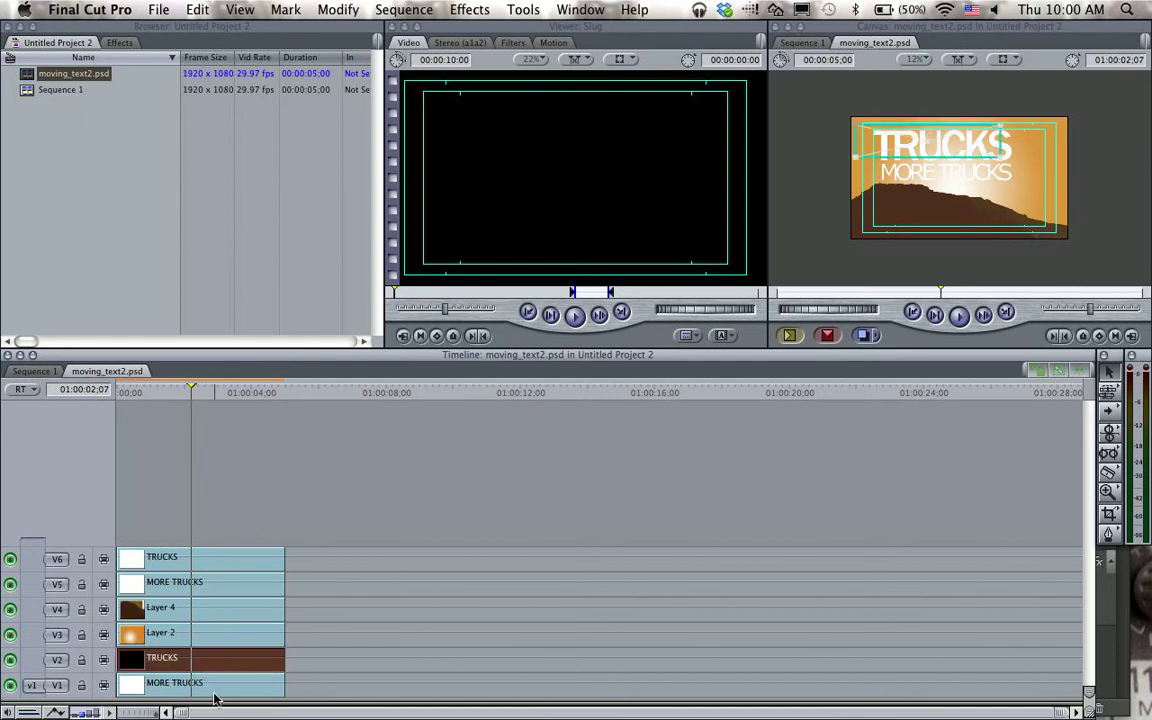
shift+click(227, 688)
key(Delete)
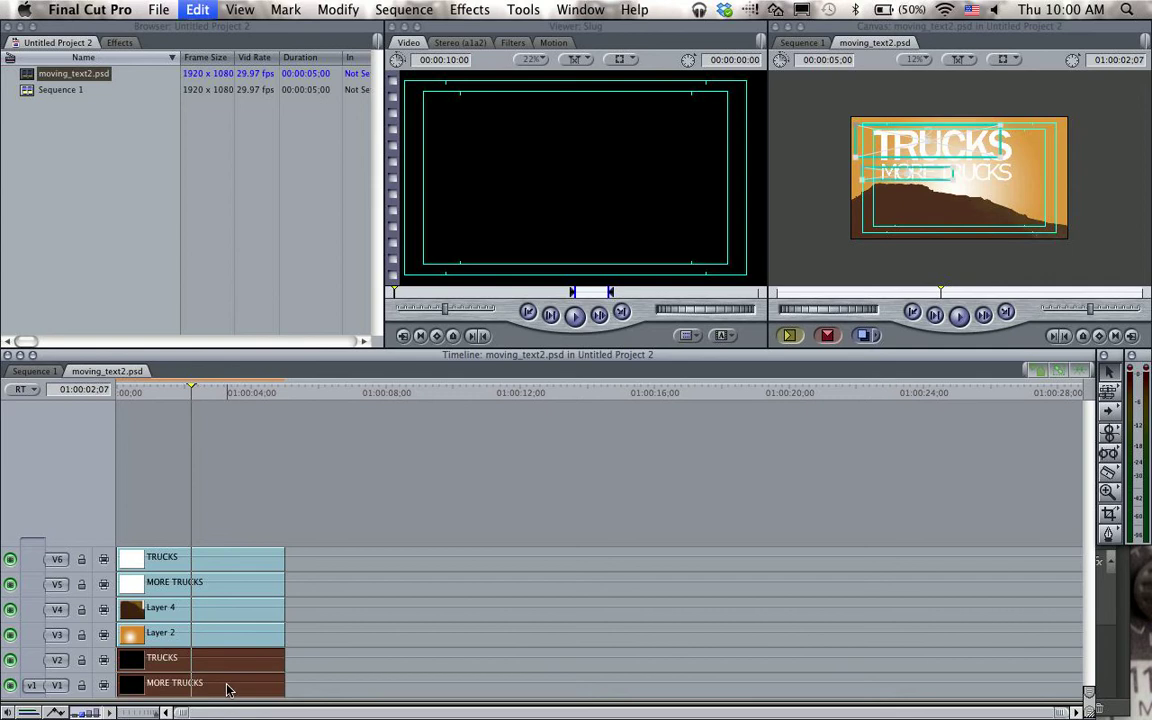
- Move the TRUCKS, MORE TRUCKS, Layer 4 and Layer 2 clips down two tracks to occupy V4 through V1
drag(229, 523, 195, 642)
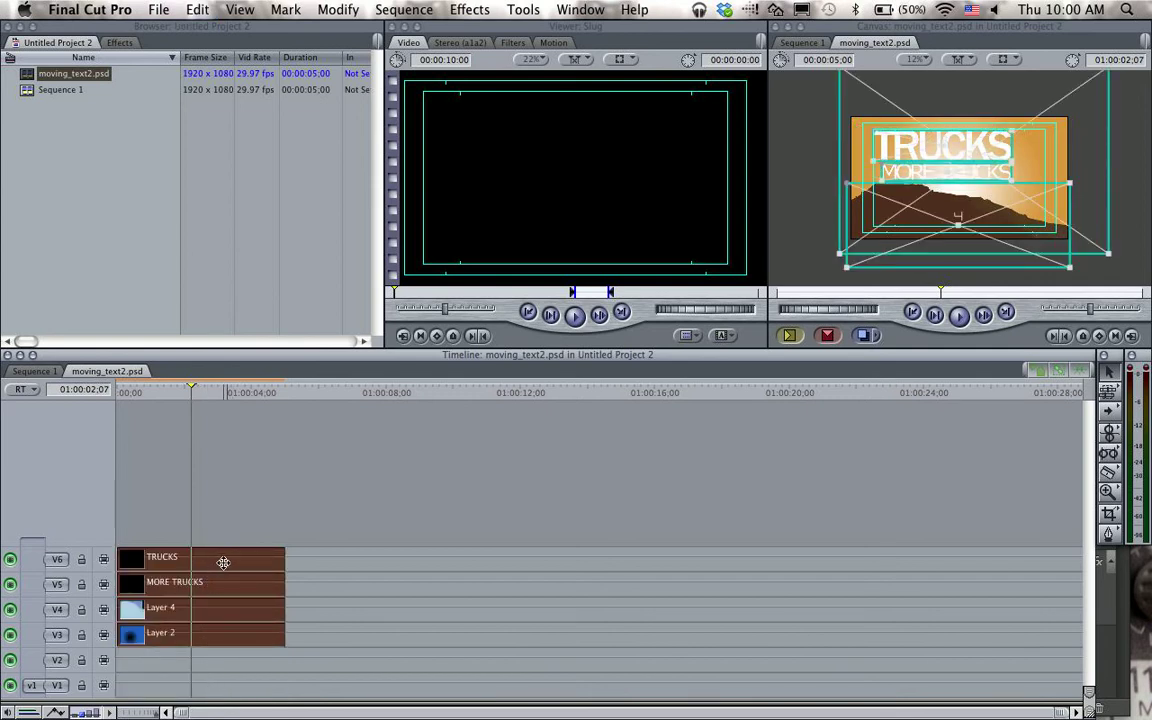
drag(223, 563, 222, 640)
drag(231, 560, 229, 615)
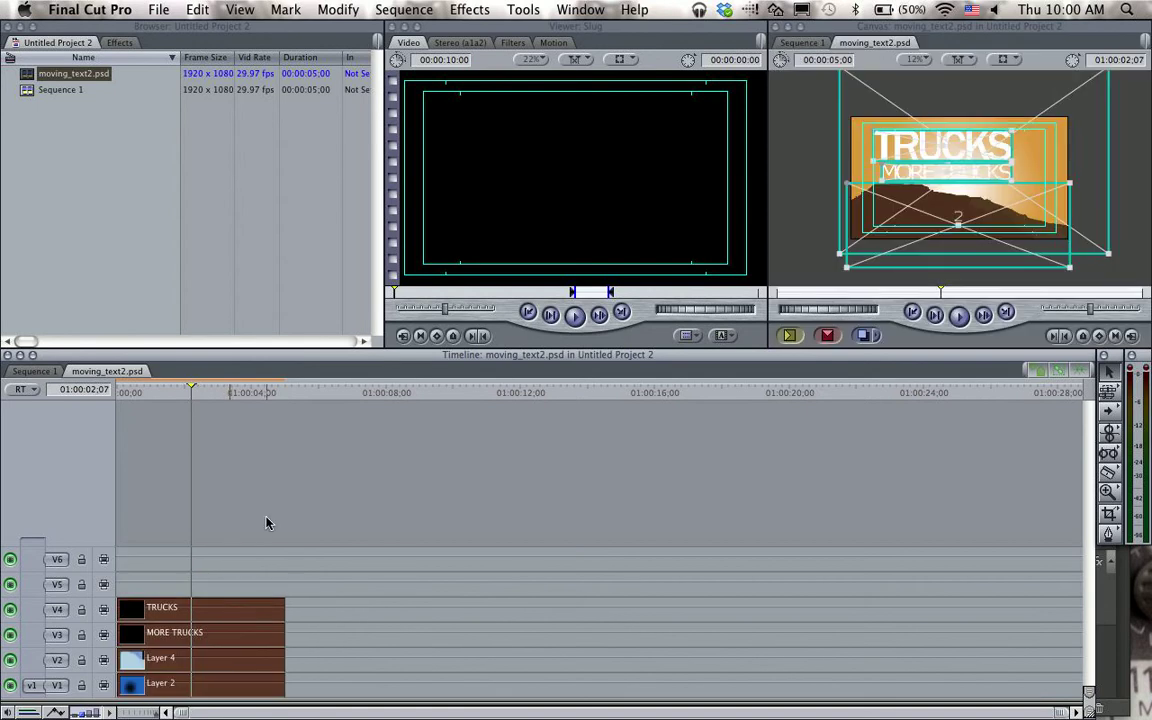
click(146, 565)
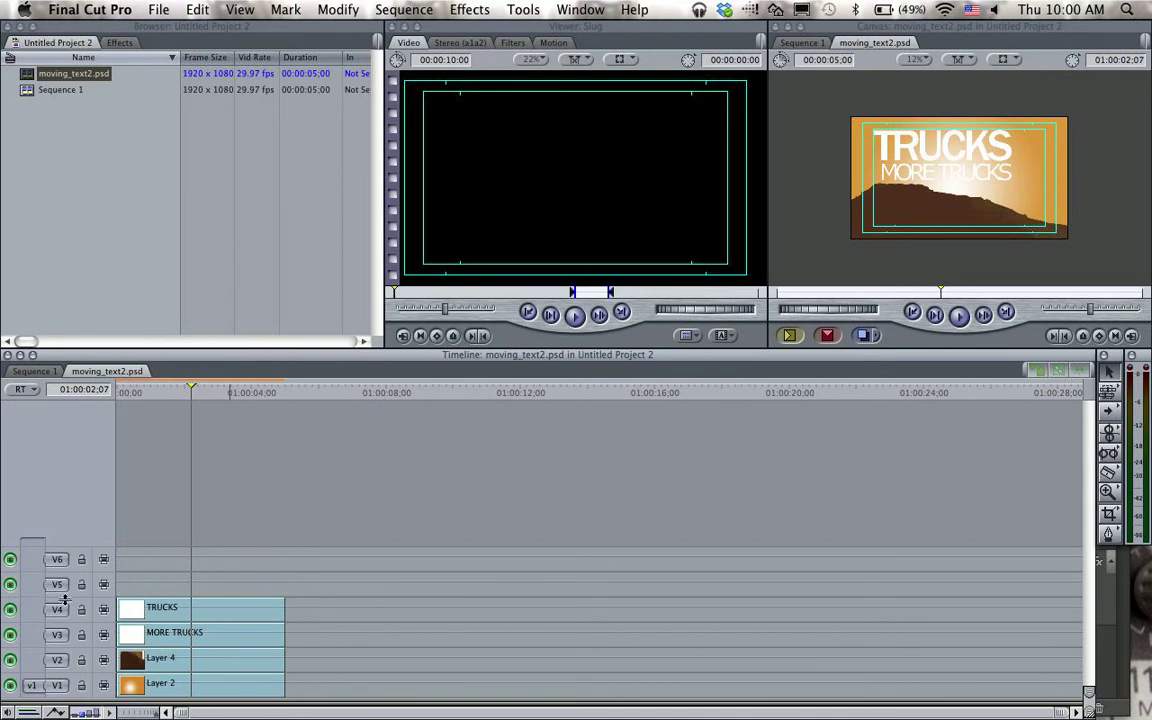
- Toggle the visibility of tracks V4, V3, V2 and V1 off and on in turn to identify each layer
click(10, 610)
click(10, 610)
click(10, 610)
click(10, 610)
click(10, 635)
click(10, 635)
click(8, 659)
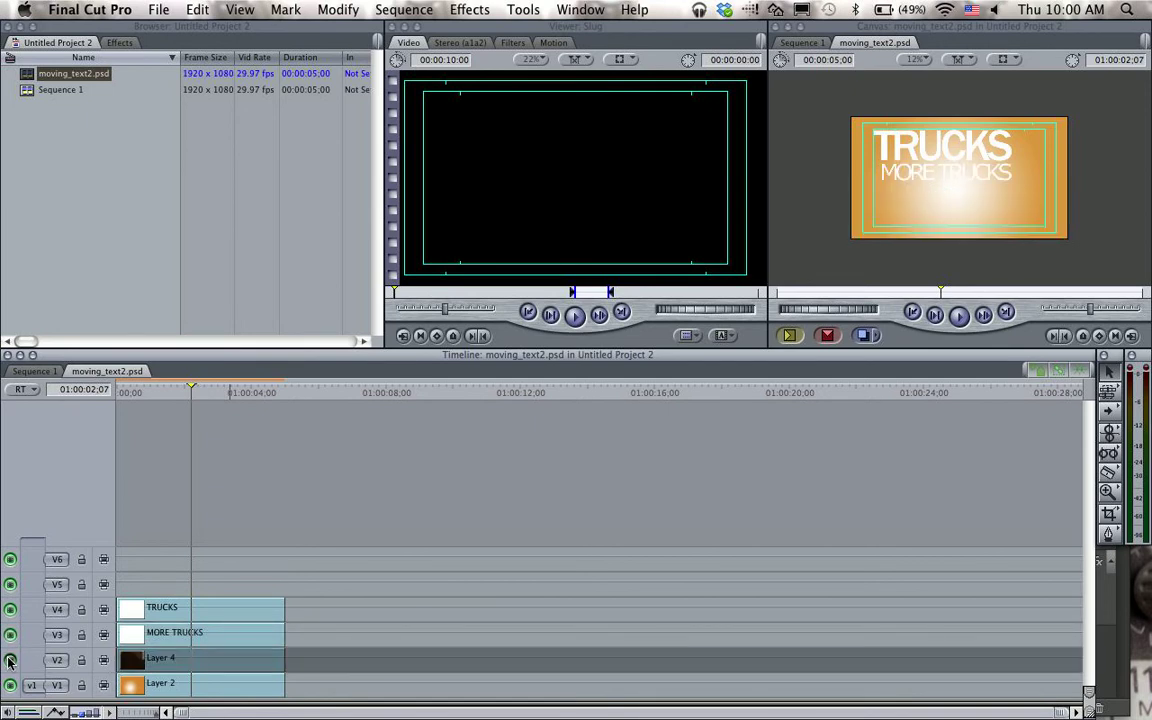
click(9, 659)
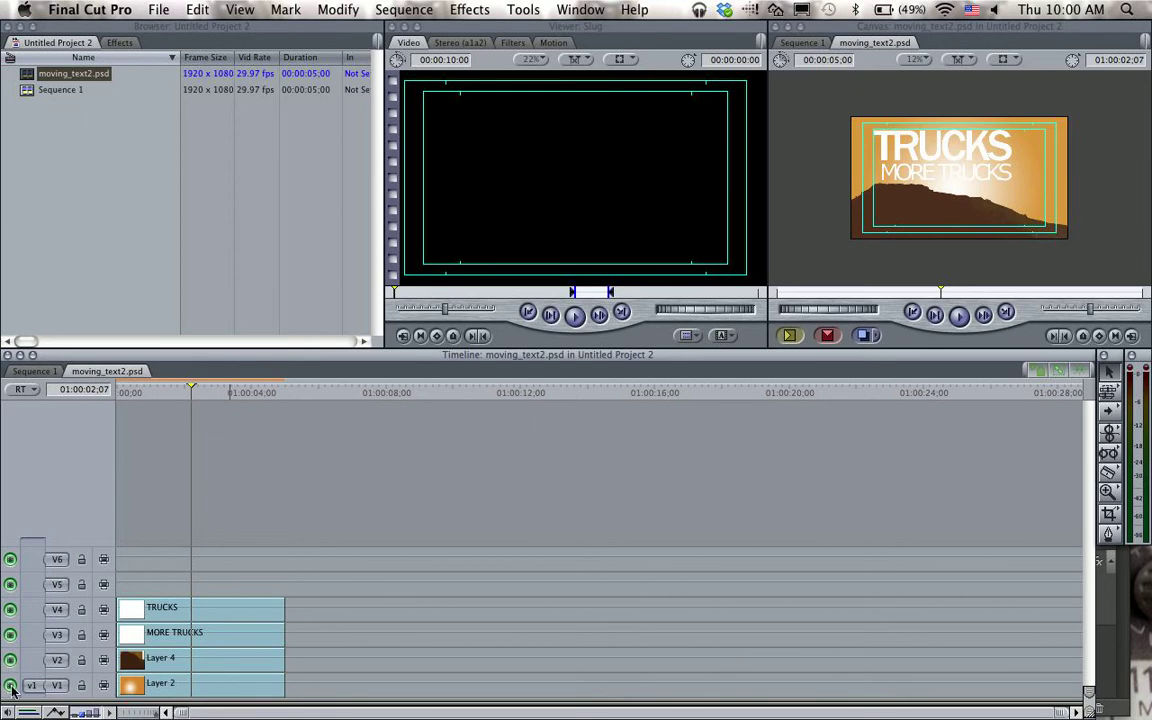
click(10, 685)
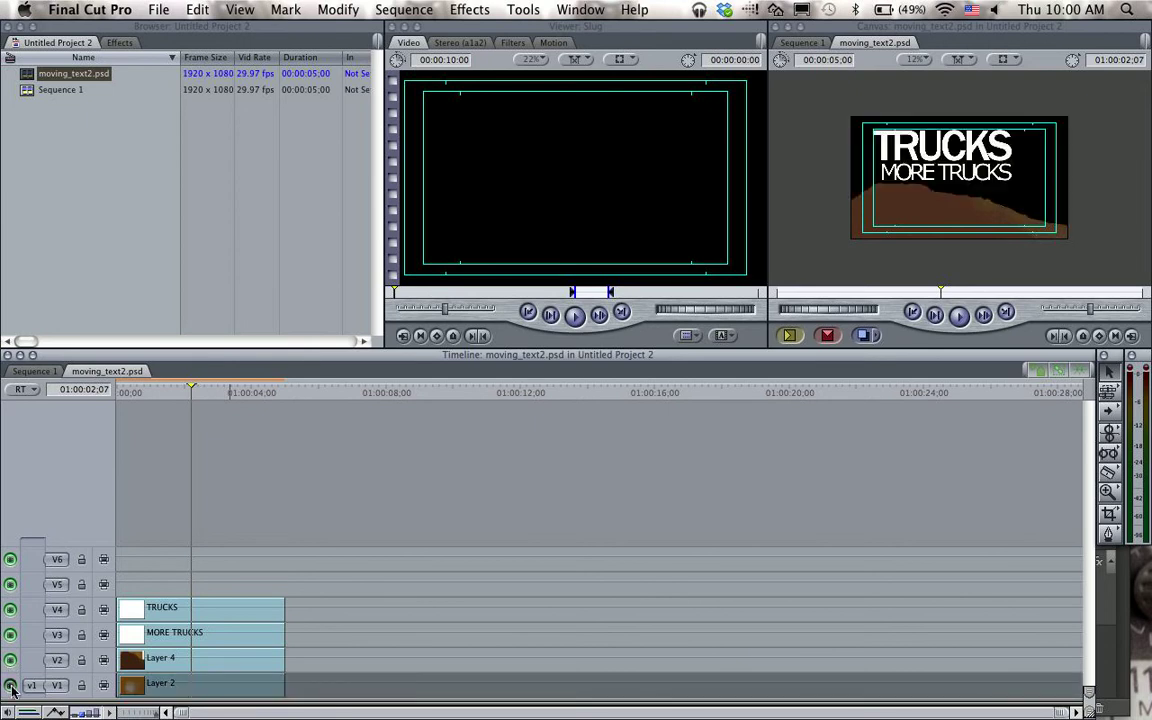
click(10, 685)
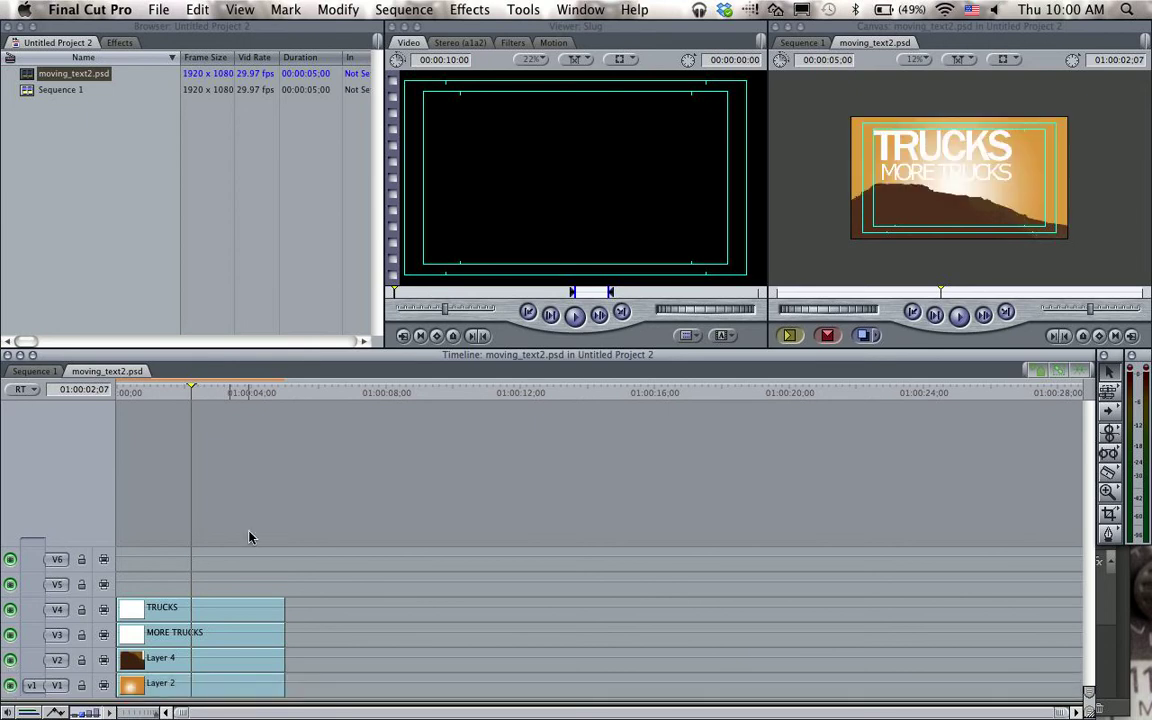
- Open the TRUCKS clip on V4 in the Viewer and switch its title safe guides off and back on
double_click(211, 613)
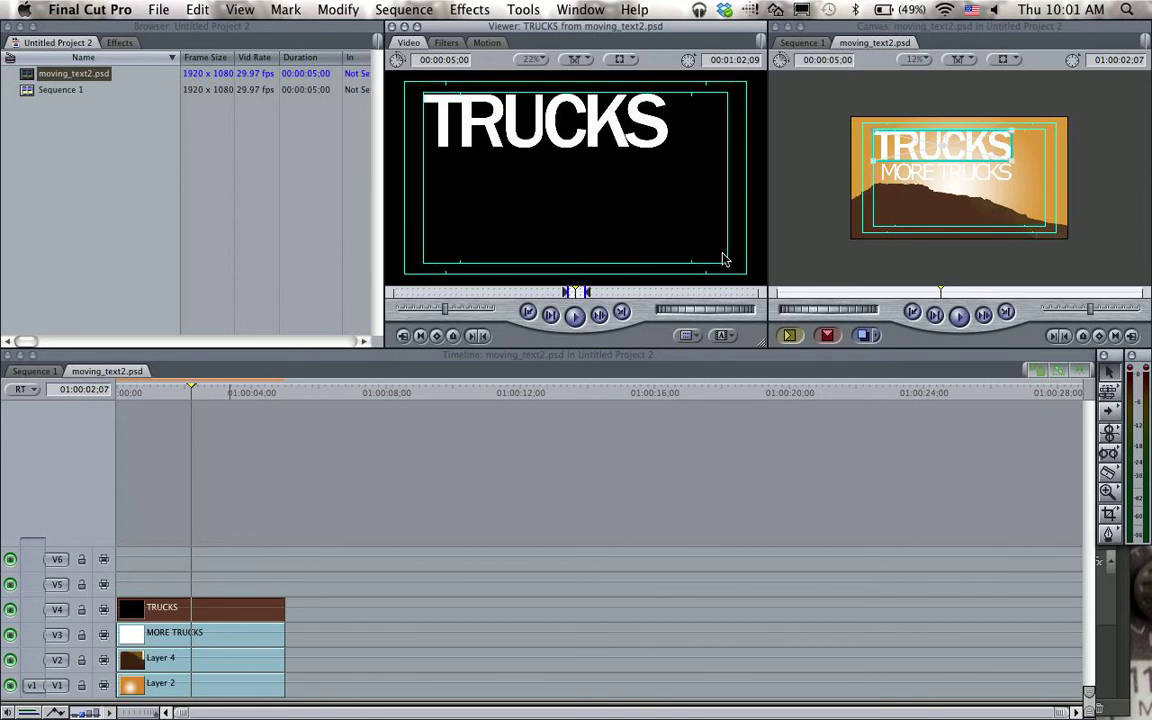
click(622, 60)
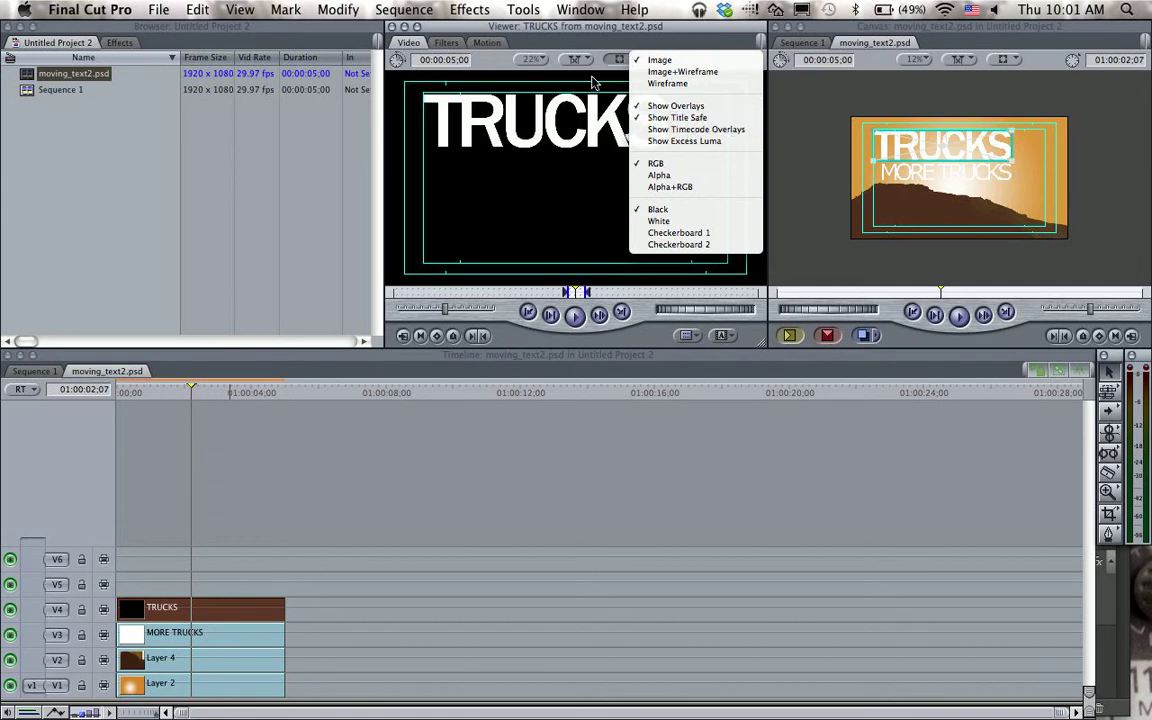
click(620, 60)
click(620, 60)
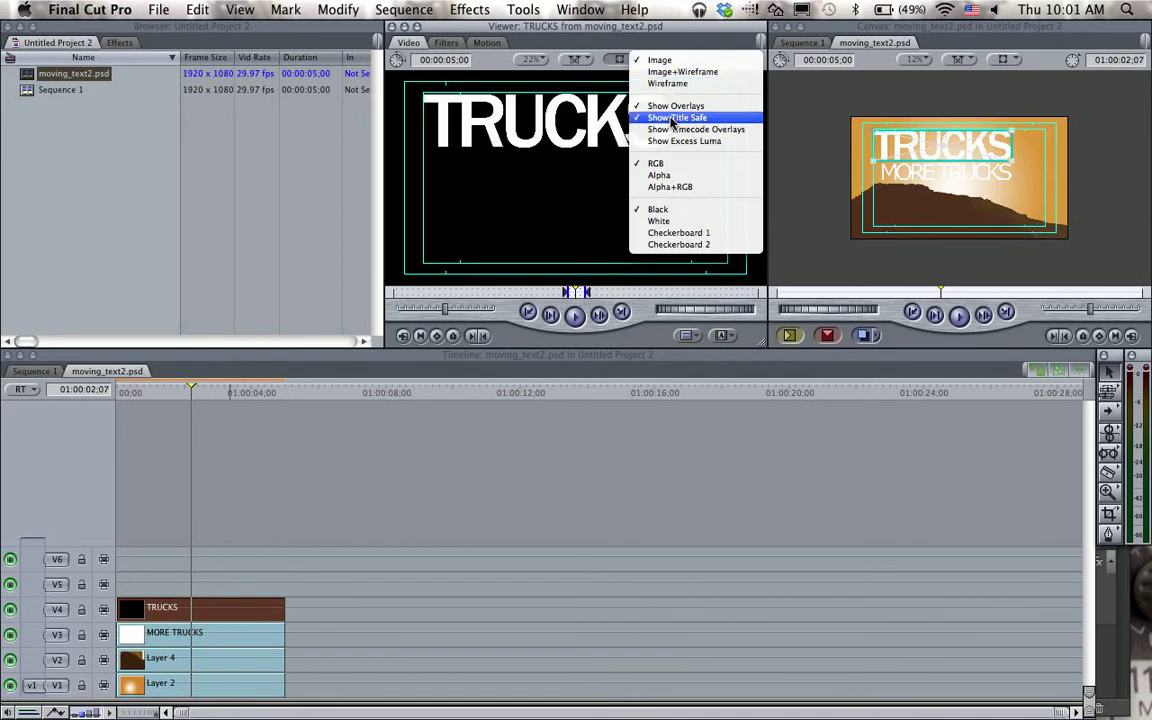
click(673, 119)
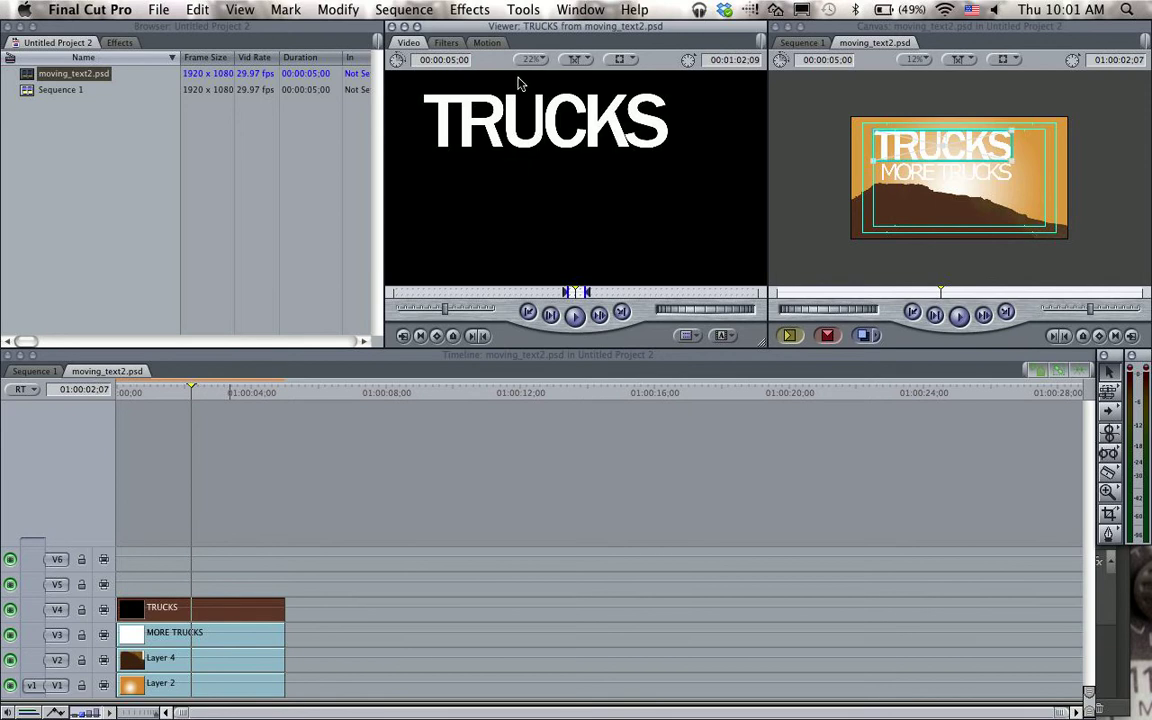
click(630, 62)
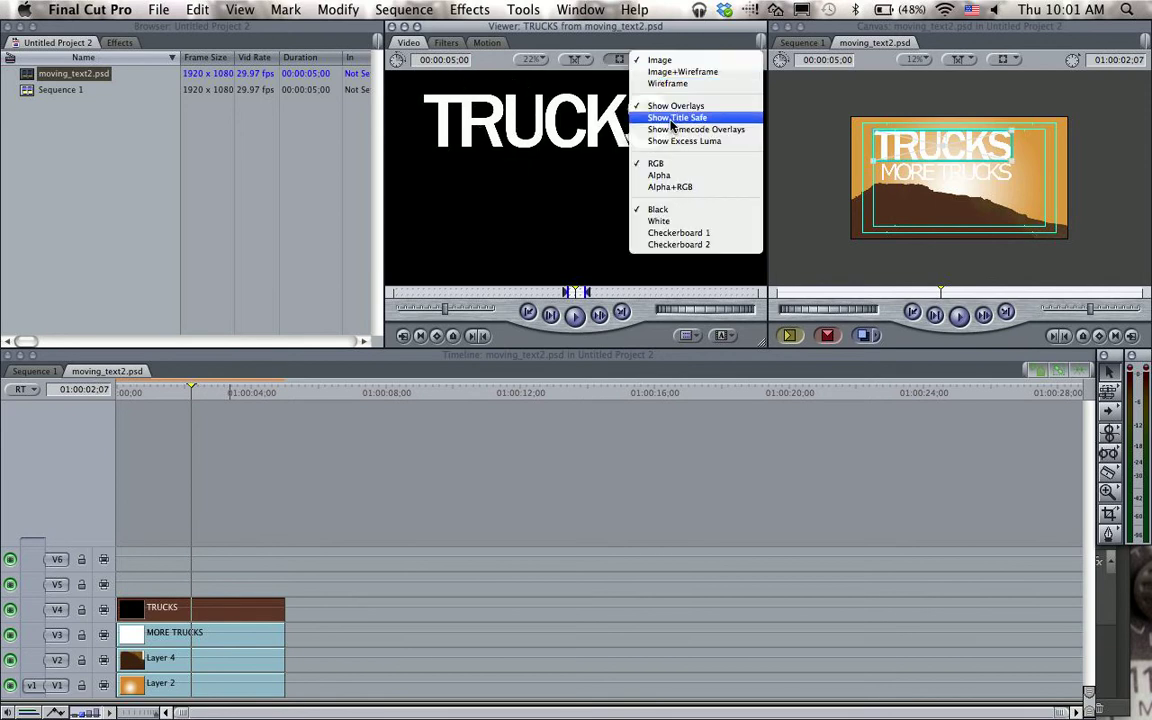
click(665, 108)
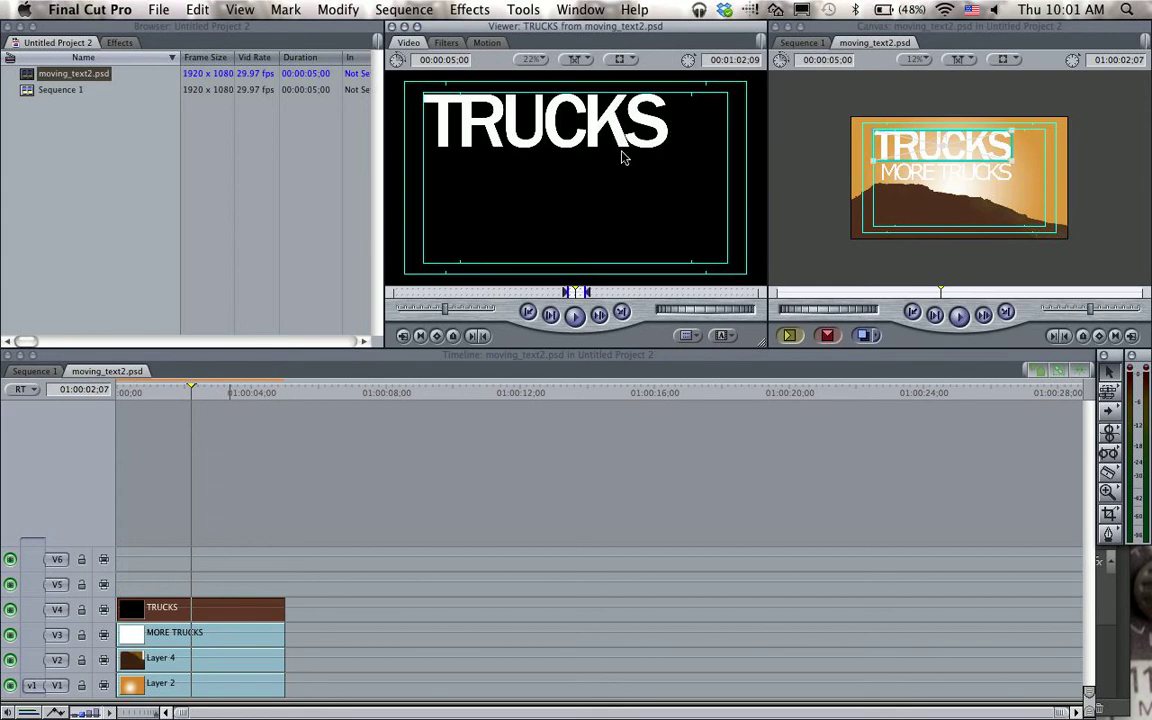
- View the TRUCKS clip's Motion and Filters settings, ending on its Motion parameters
click(486, 45)
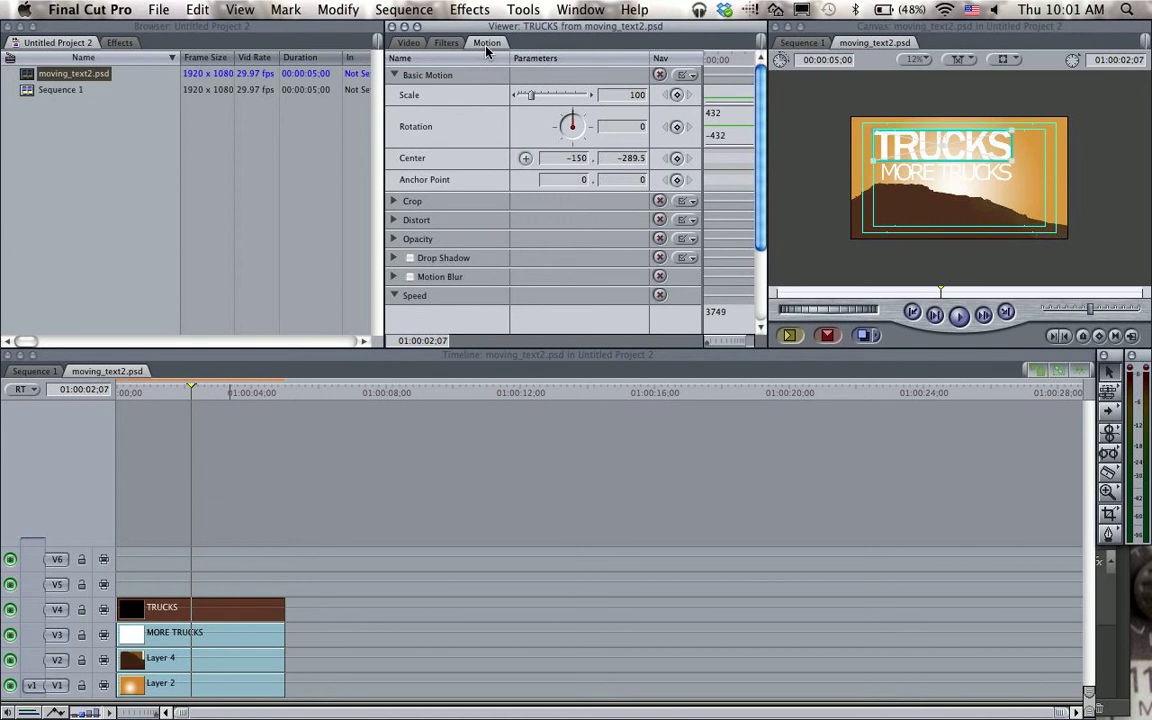
click(446, 44)
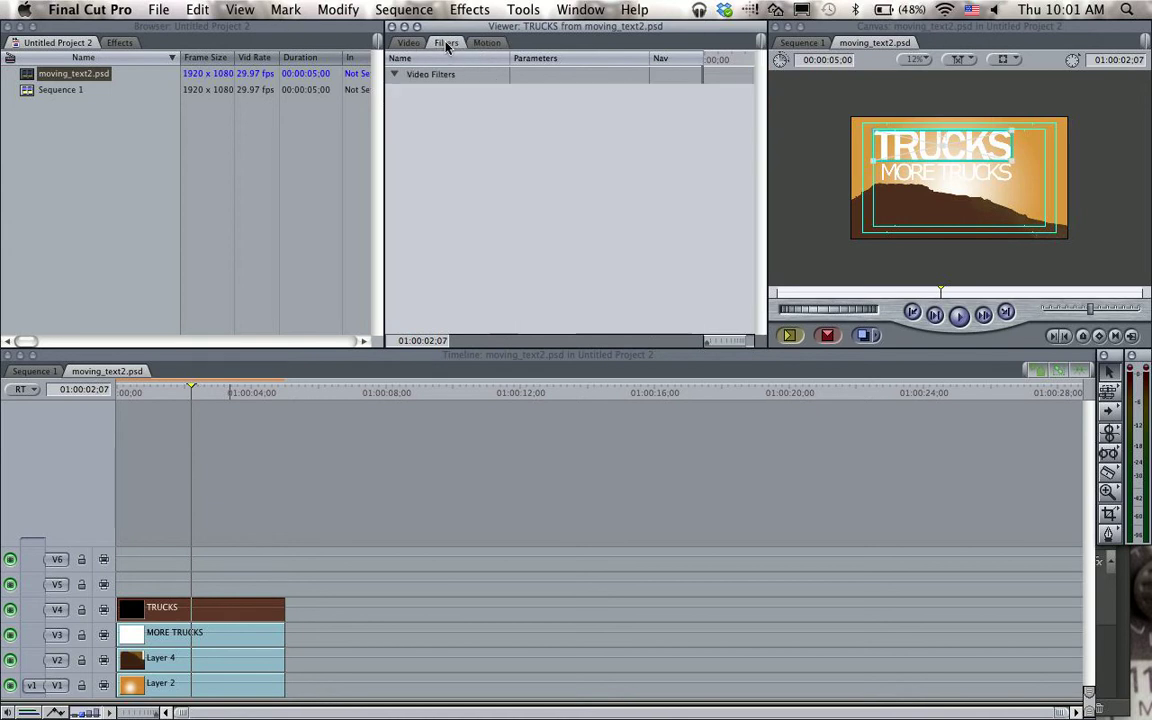
click(486, 44)
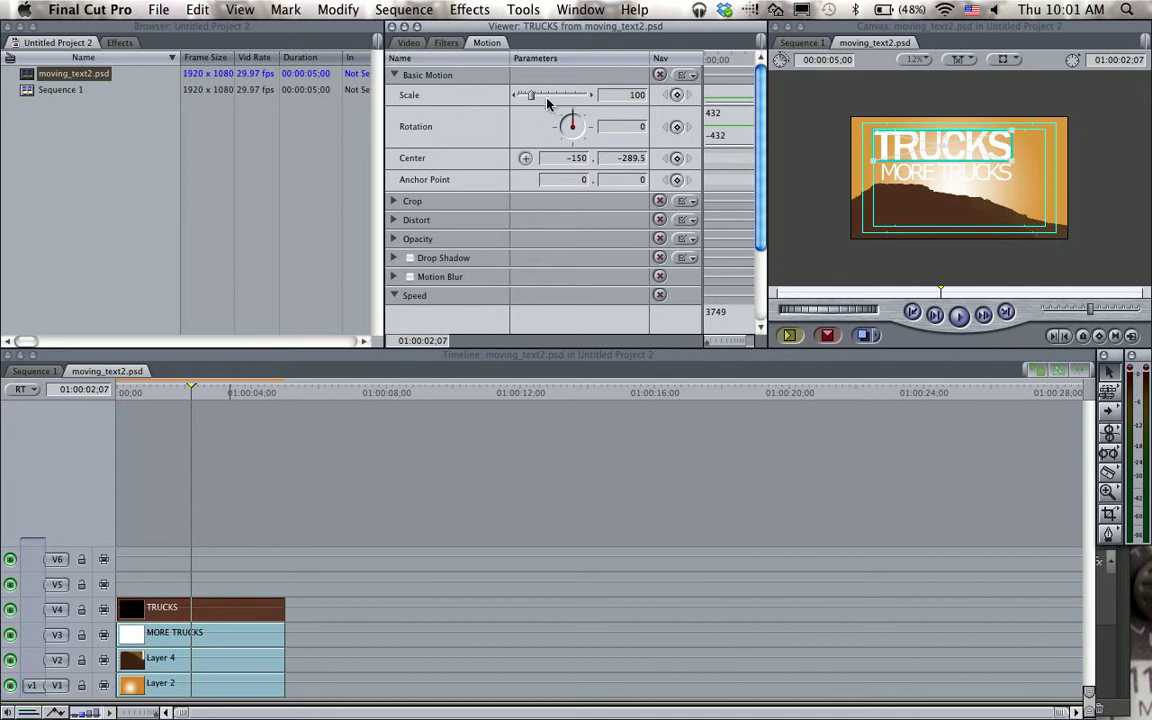
- Try scaling the TRUCKS clip up to 1000 and back down, and restore its Scale to 100
drag(531, 96, 598, 100)
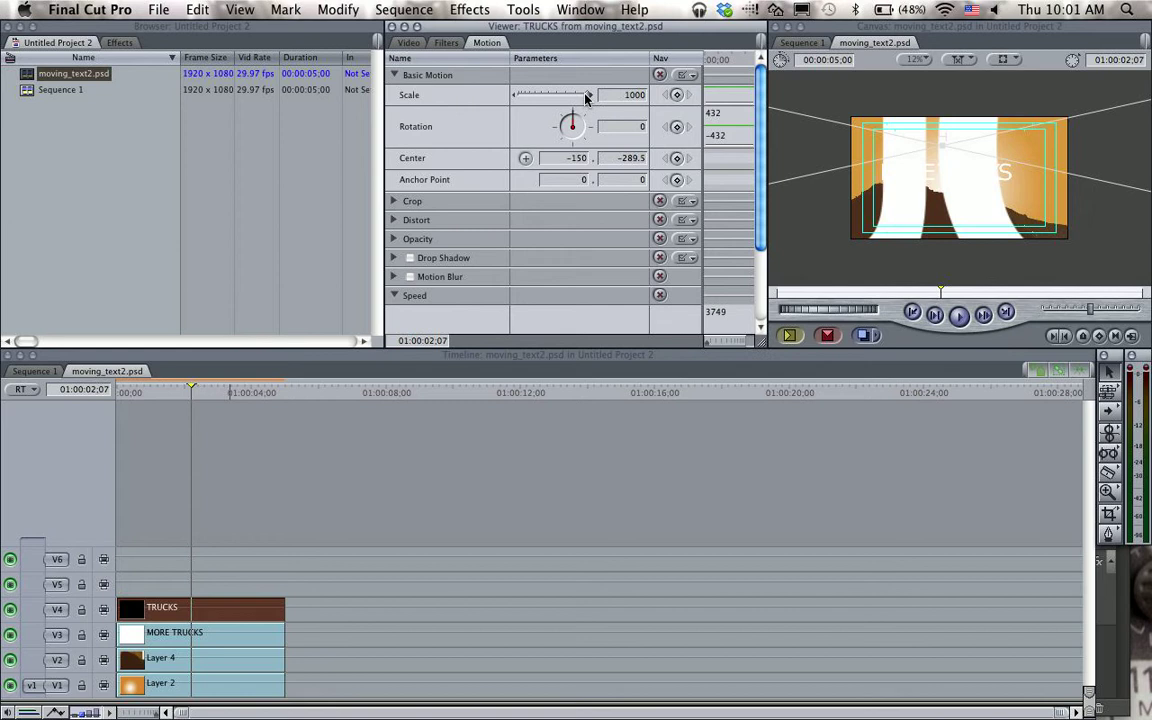
drag(586, 97, 540, 98)
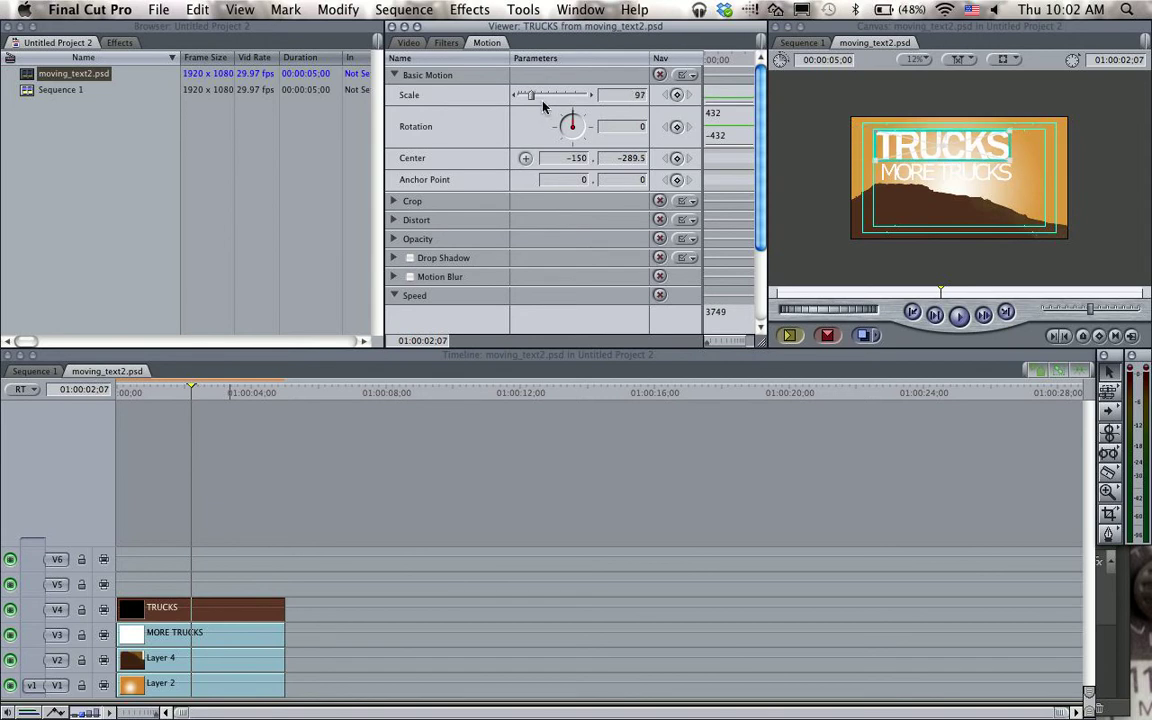
text(100)
key(Return)
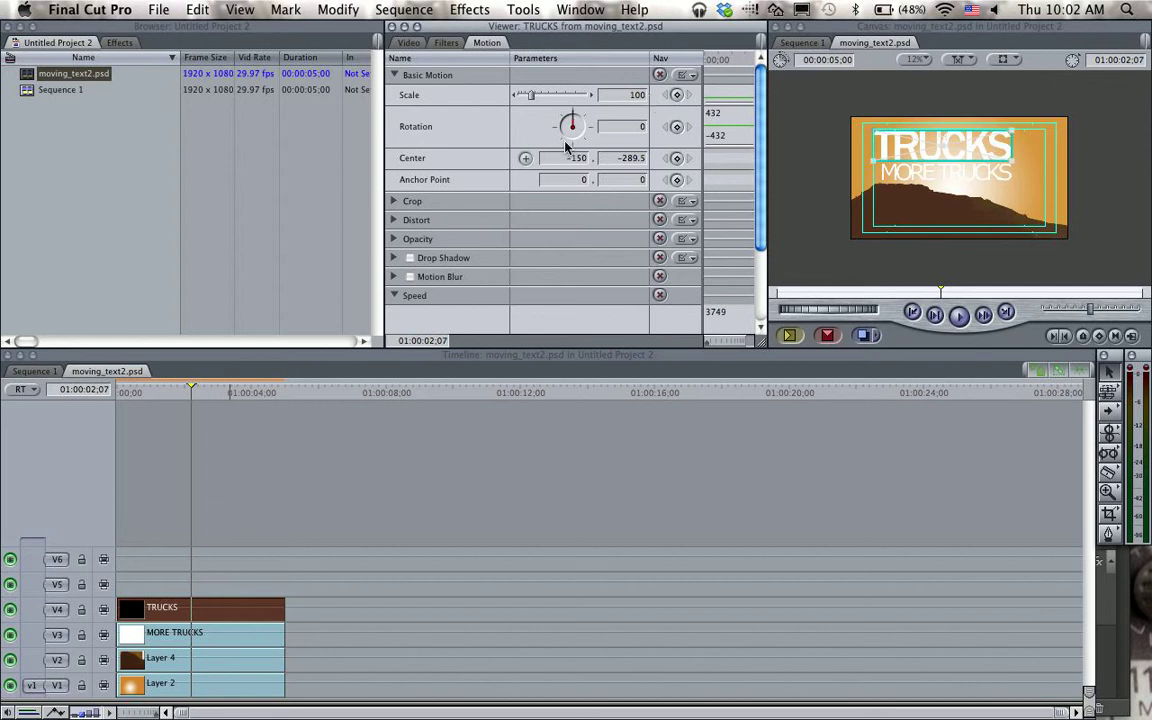
- Try rotating the TRUCKS clip and restore its Rotation to 0, and try its Opacity control, leaving it at 100
drag(566, 126, 540, 134)
text(0)
key(Return)
click(393, 240)
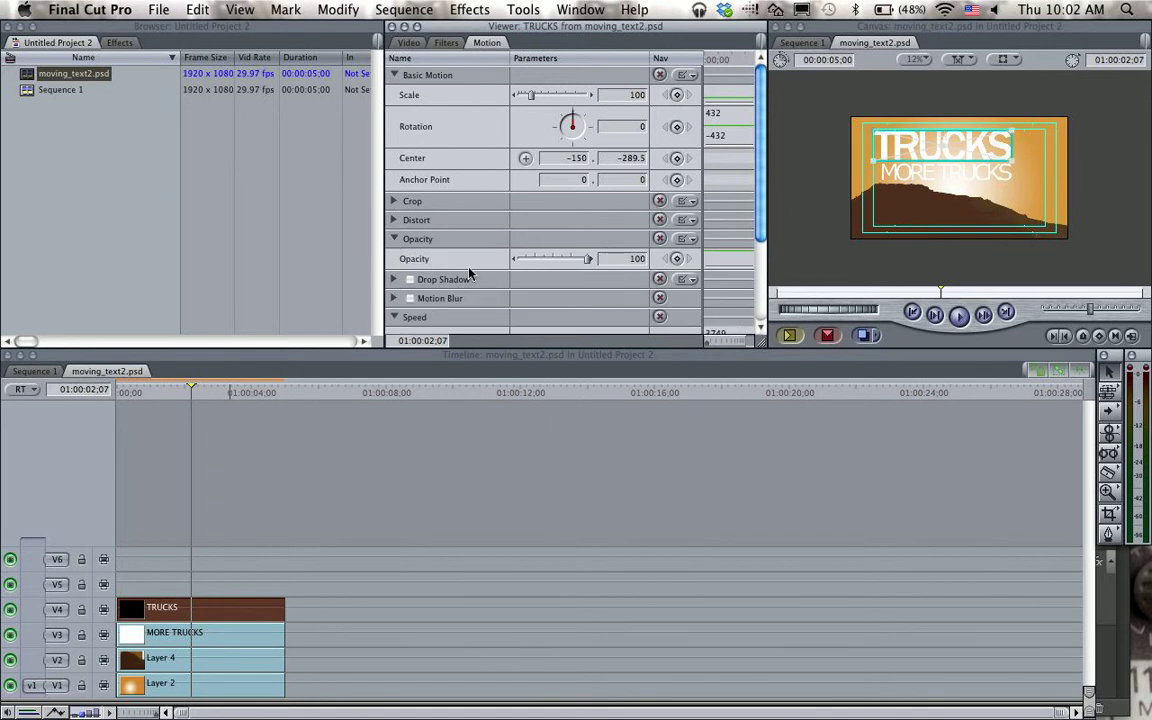
drag(588, 259, 621, 278)
- Practise moving the playhead to 01:00:04;00 by timecode, including a return there from an earlier frame
click(86, 390)
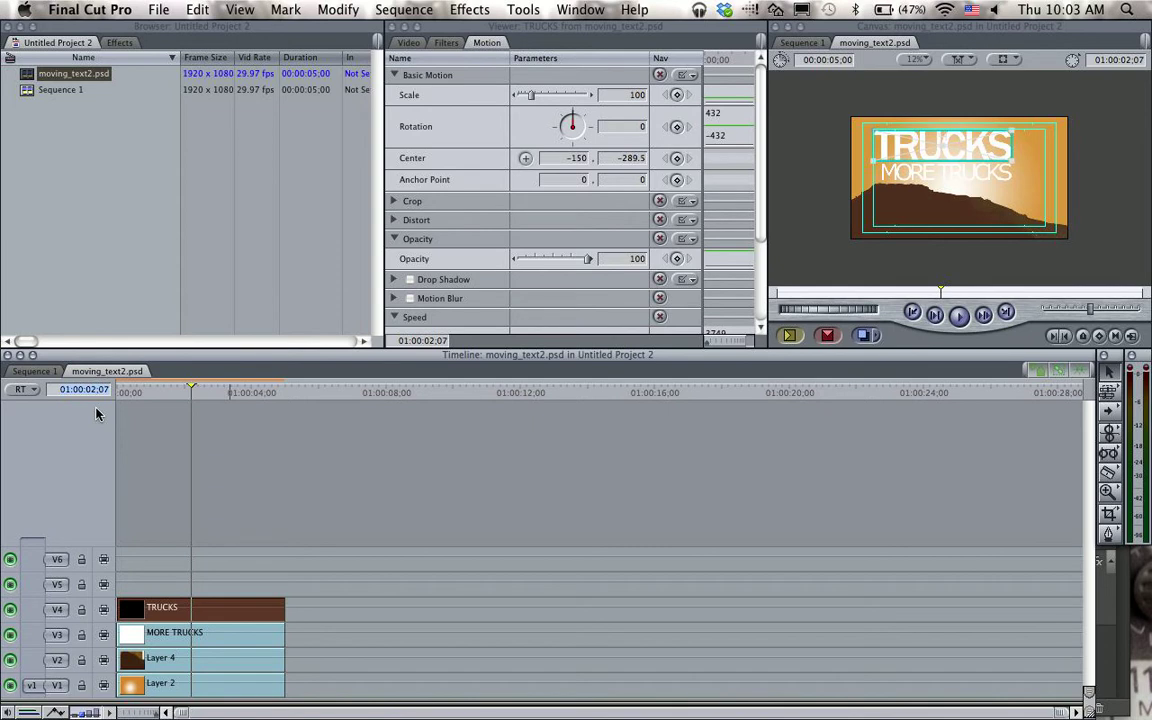
text(400)
key(Return)
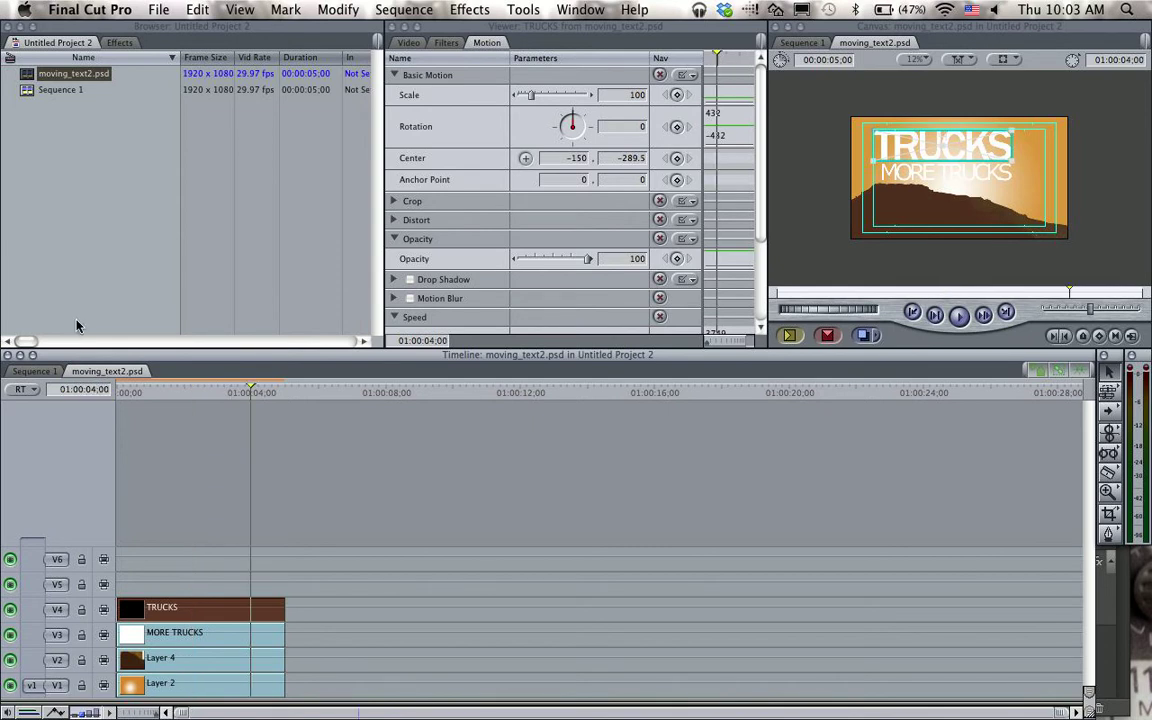
click(239, 392)
key(Left)
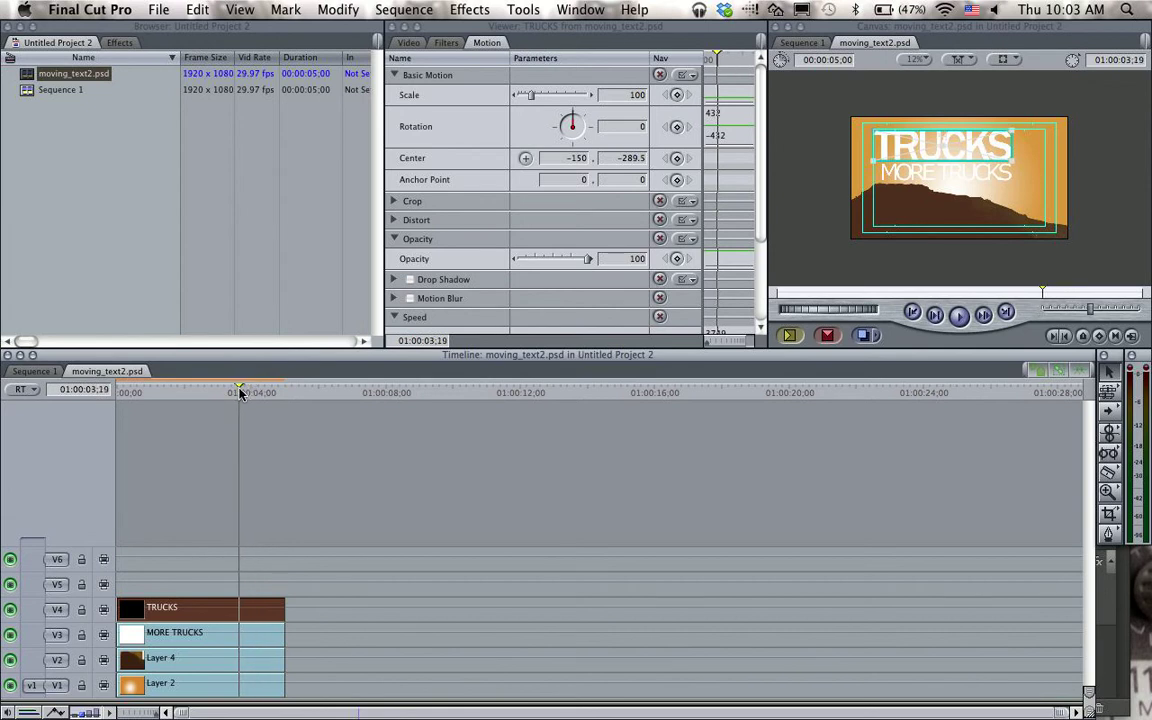
mouse_move(228, 393)
mouse_down()
mouse_move(254, 394)
mouse_move(197, 393)
mouse_move(233, 392)
mouse_up()
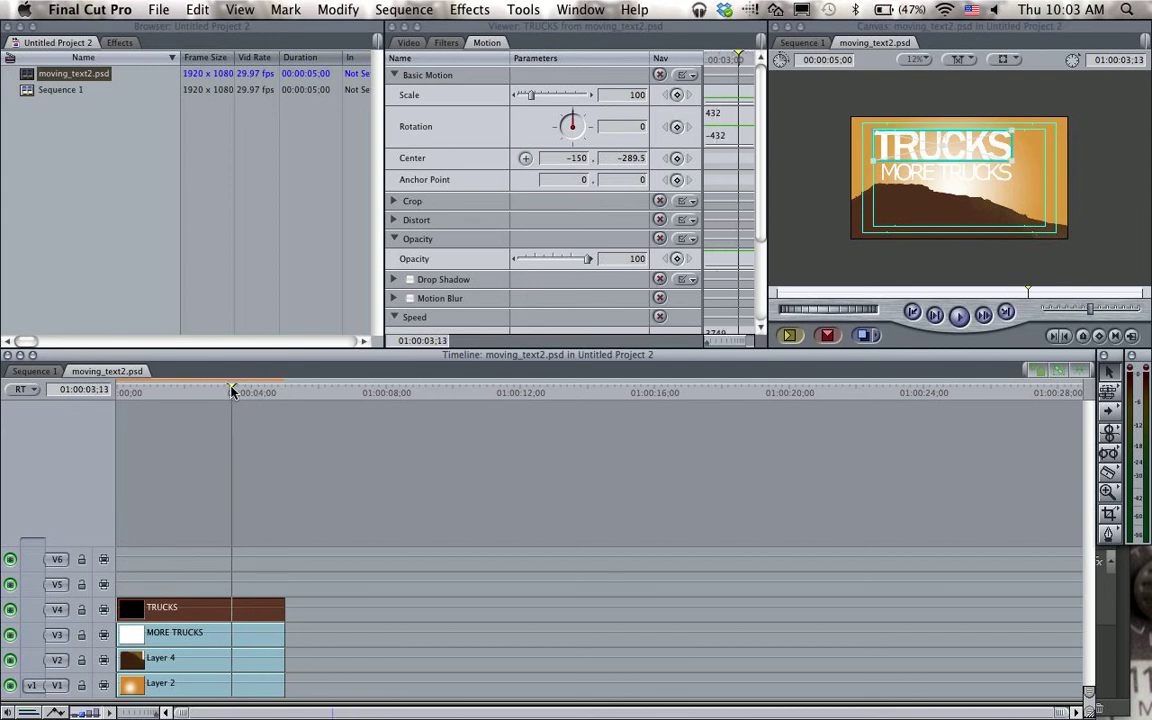
click(97, 391)
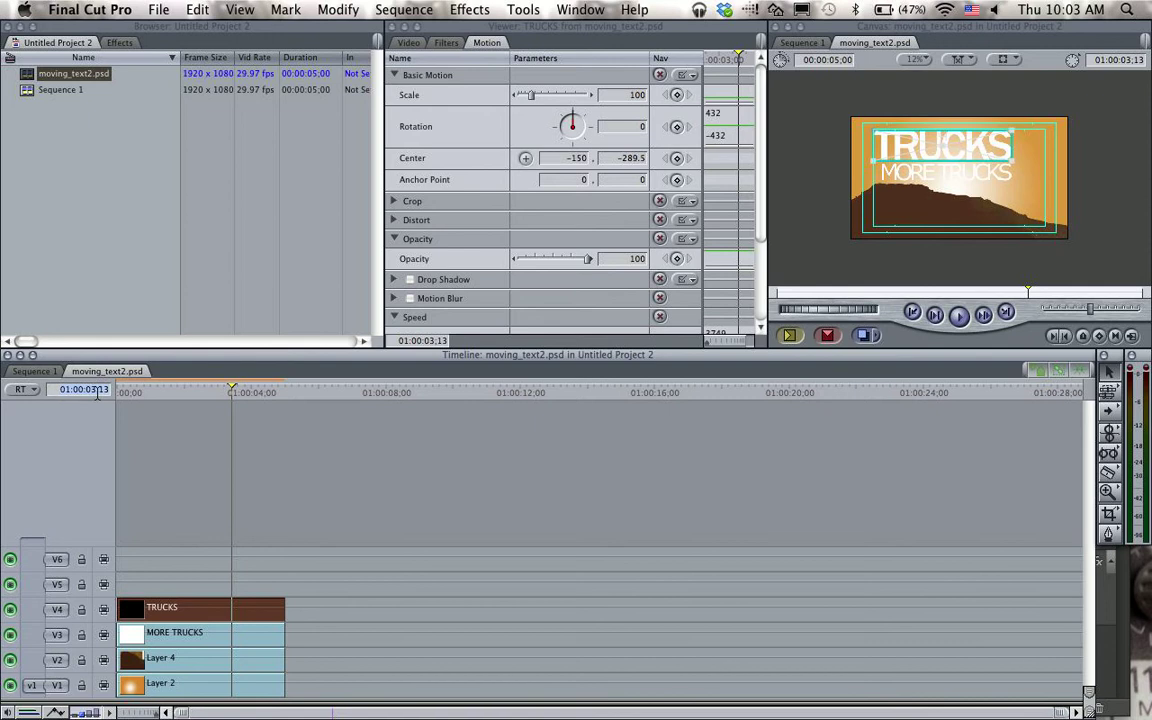
text(4;)
text(00)
key(Return)
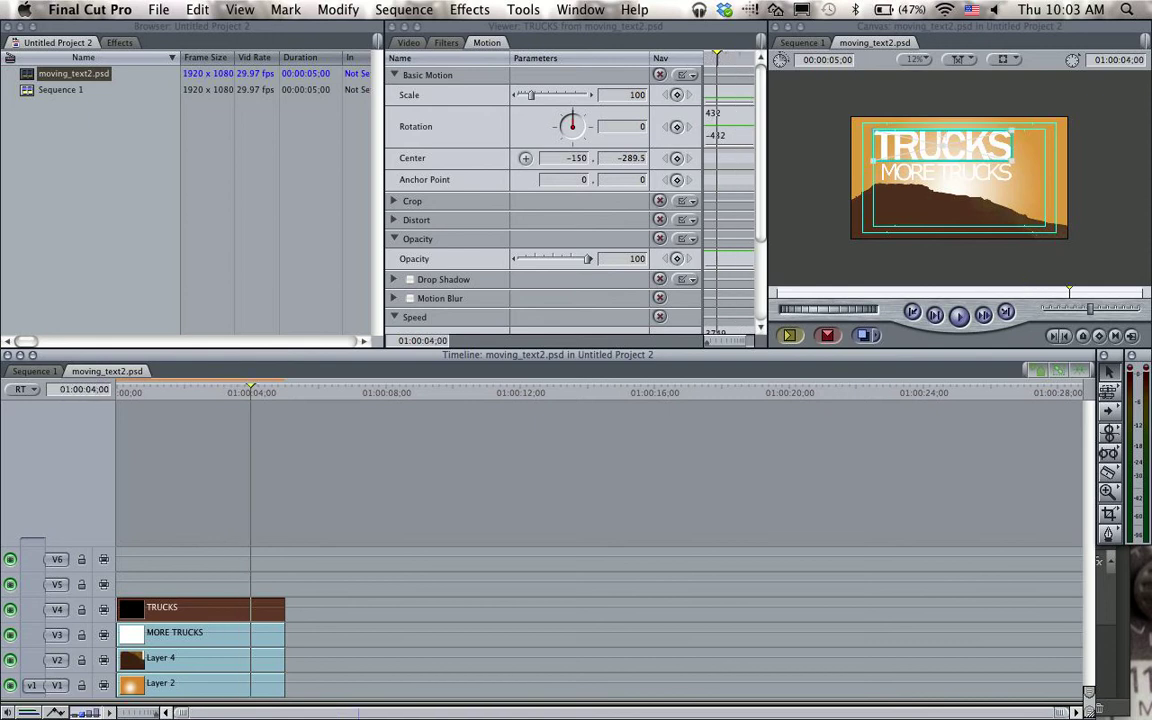
- Move the playhead to 01:00:03;00 and add a Scale keyframe to the TRUCKS clip there
click(209, 393)
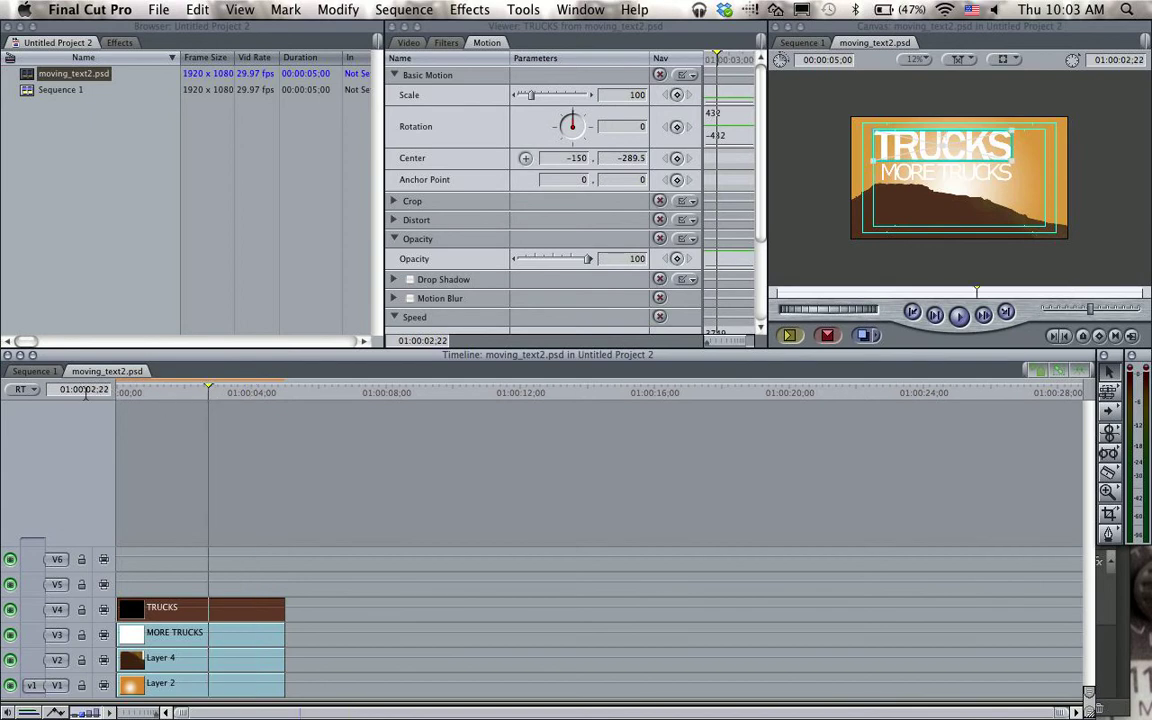
text(300)
key(Return)
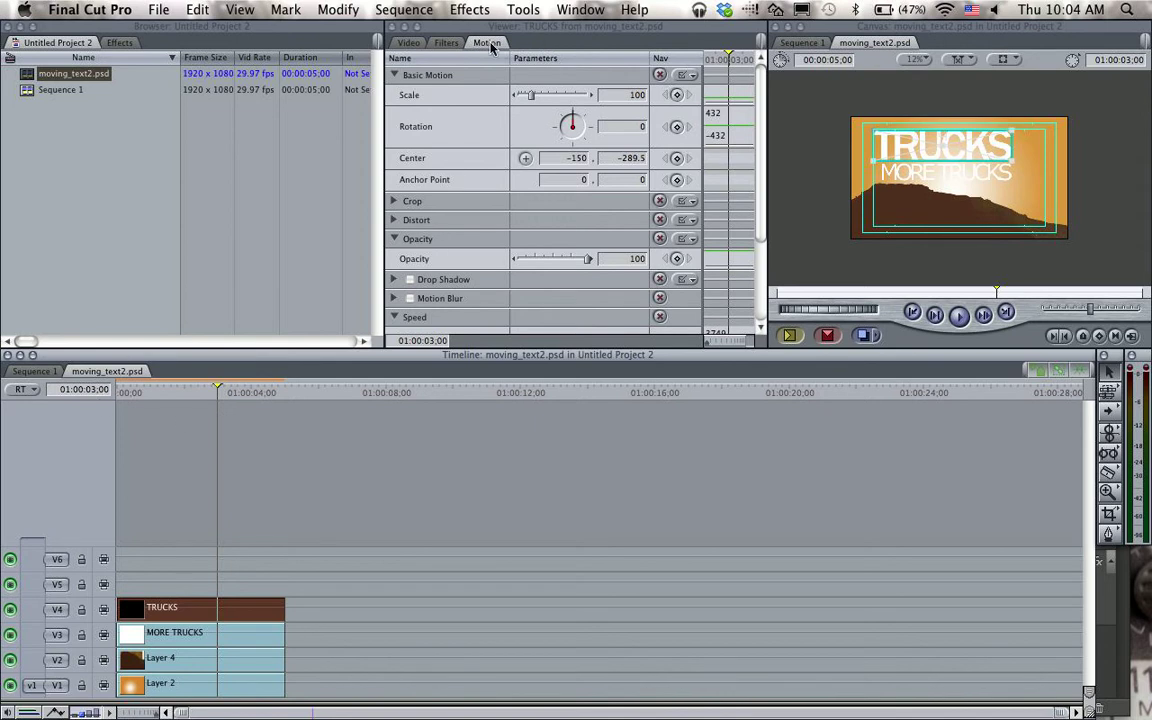
click(677, 95)
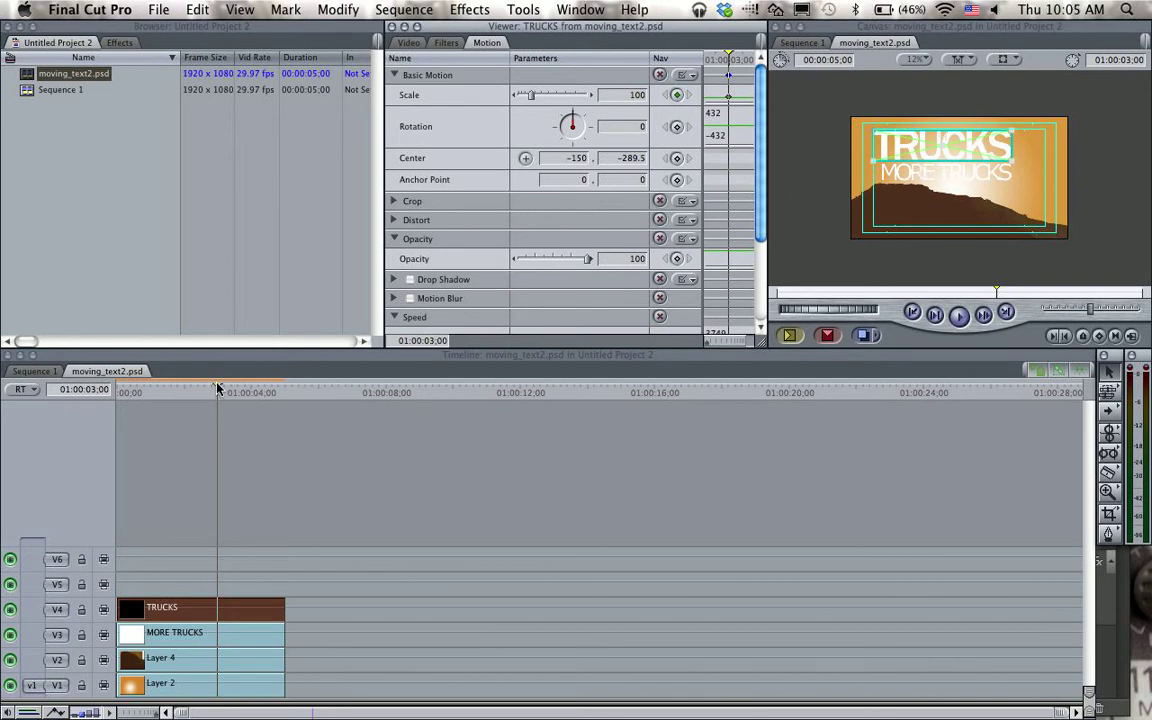
- Set the TRUCKS clip's Scale to 1000 with a keyframe at the sequence start, 01:00:00;00
drag(218, 389, 71, 398)
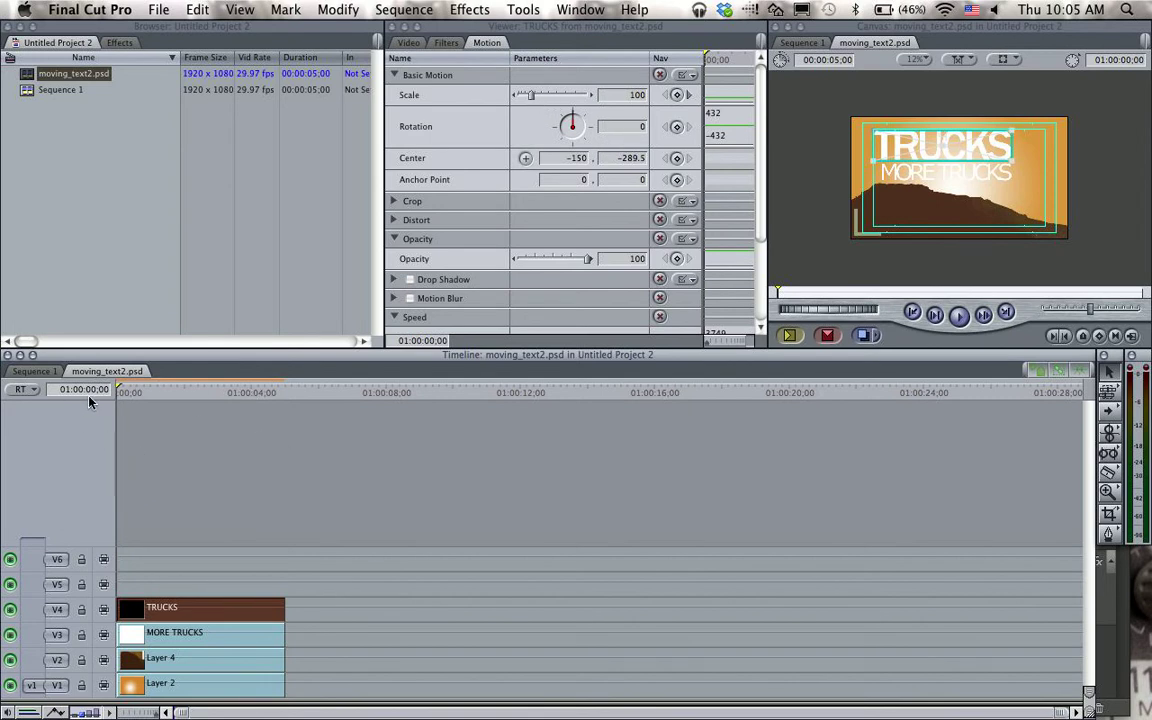
drag(531, 95, 604, 101)
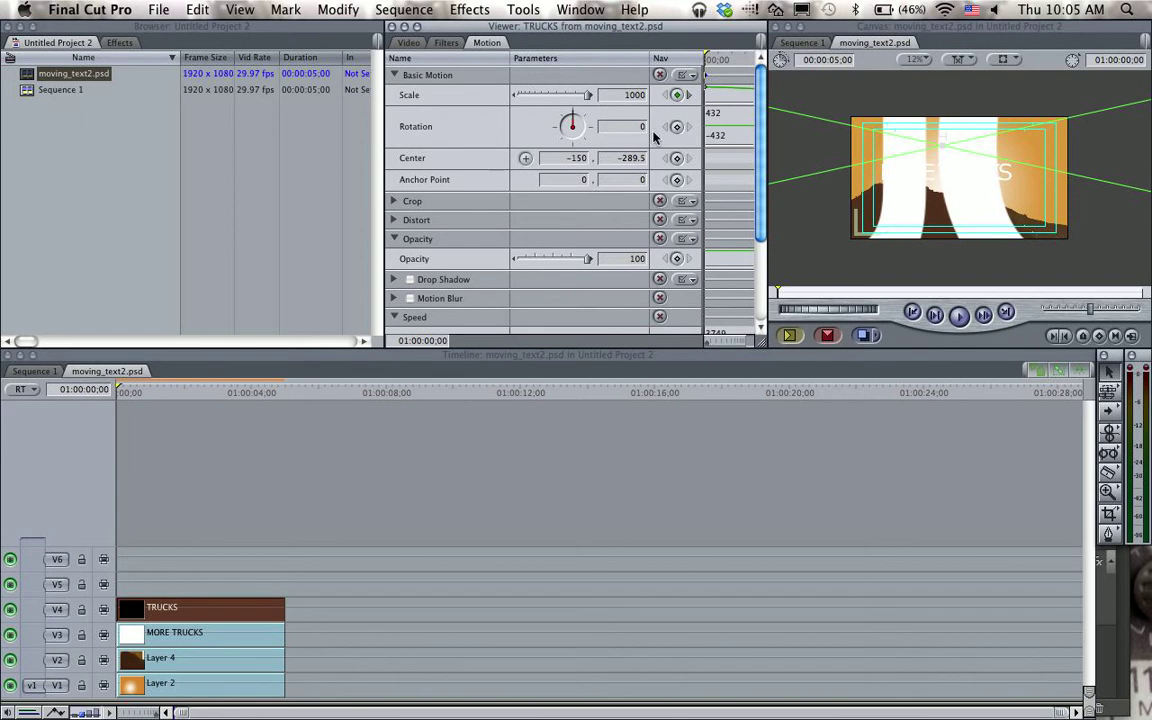
click(676, 95)
- Scrub through the TRUCKS scale animation and step between its two keyframes, ending at 01:00:03;00
click(131, 398)
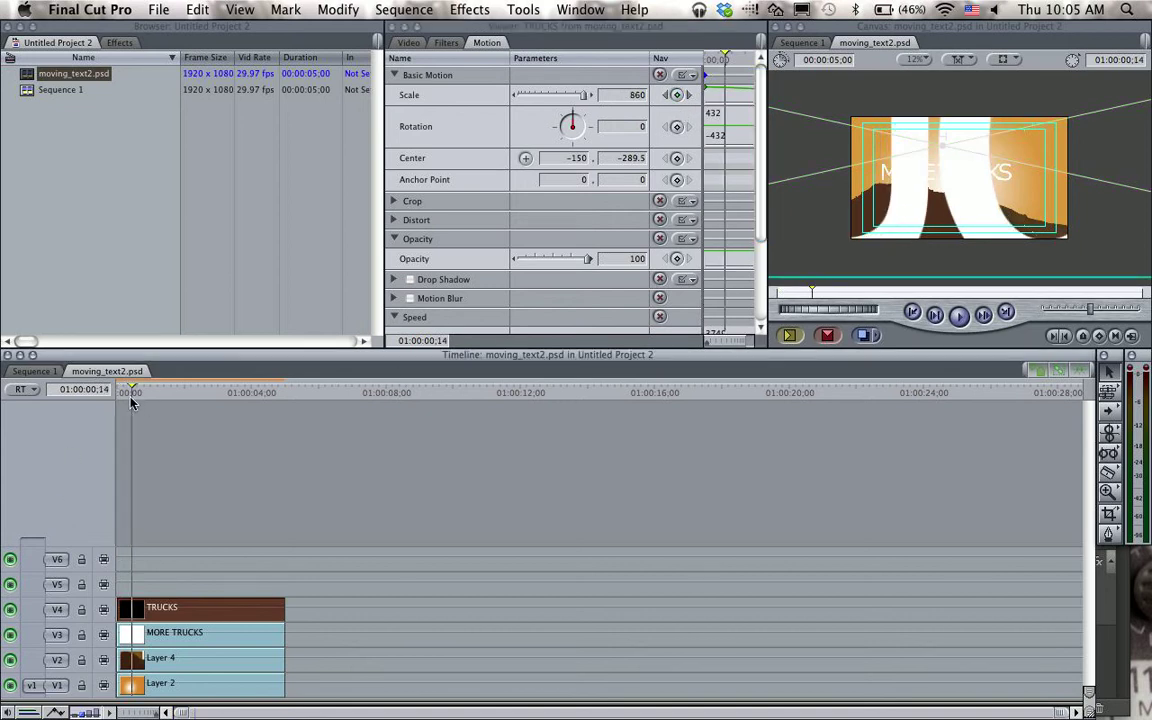
drag(138, 391, 217, 388)
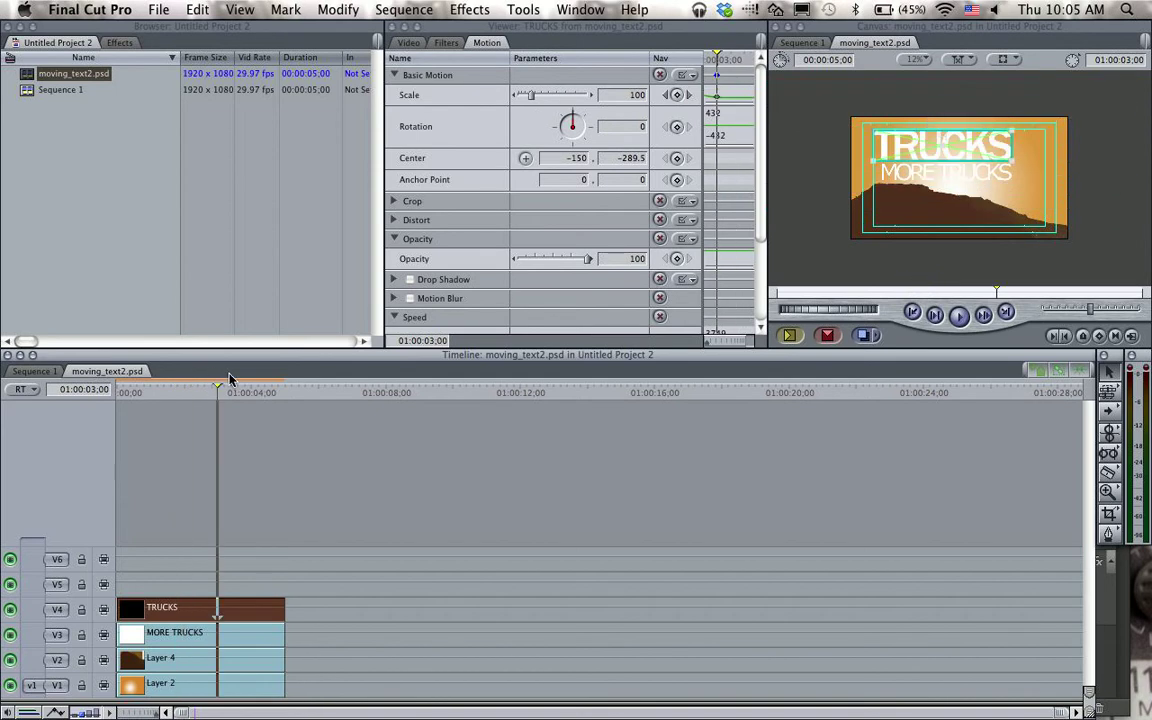
click(667, 94)
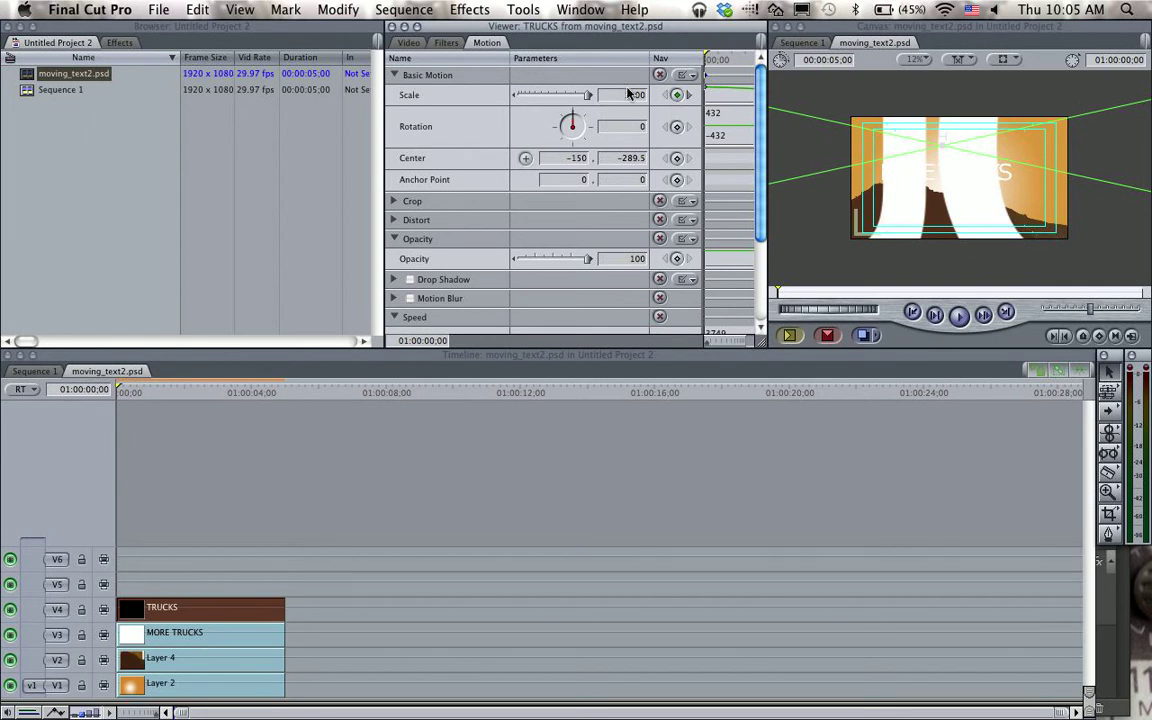
click(691, 94)
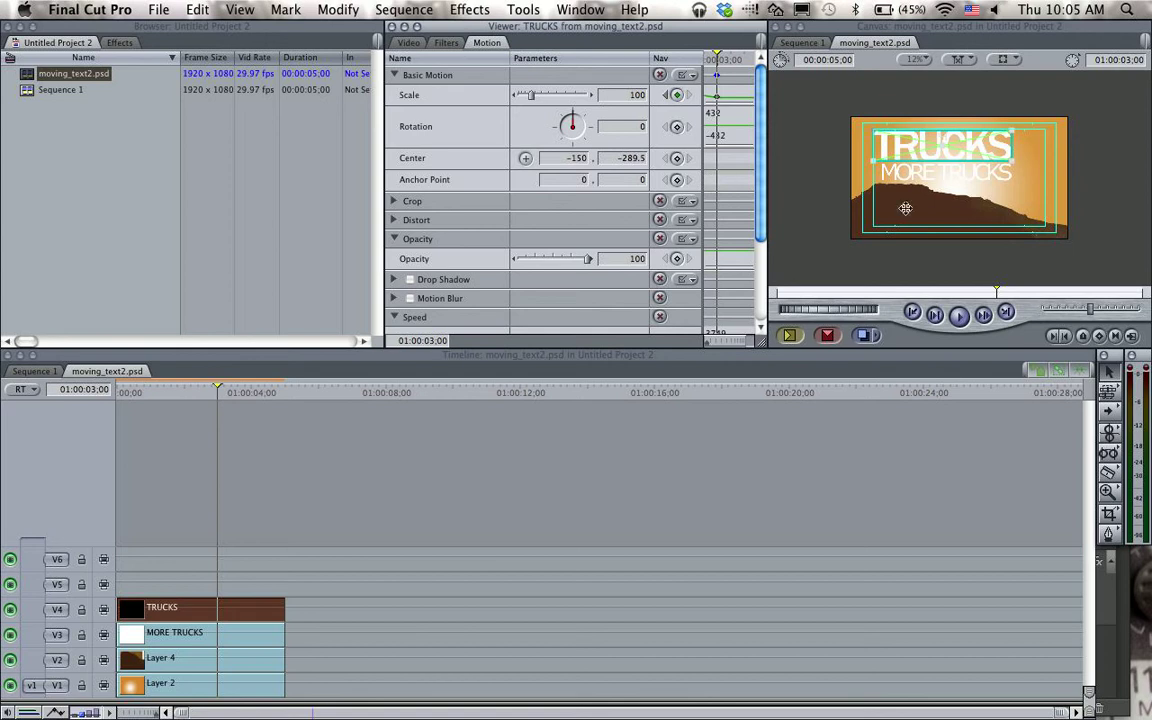
- Try a vertical Center value of 800 at a new Center keyframe on the TRUCKS clip, and undo the value change
click(226, 635)
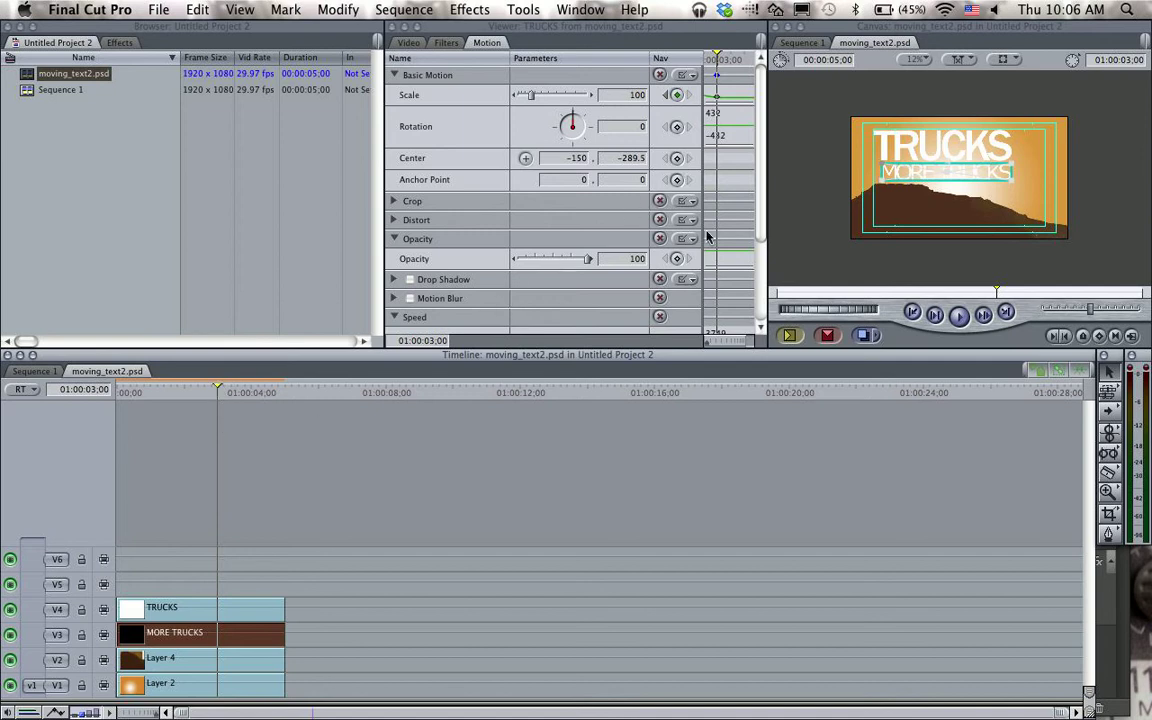
click(677, 159)
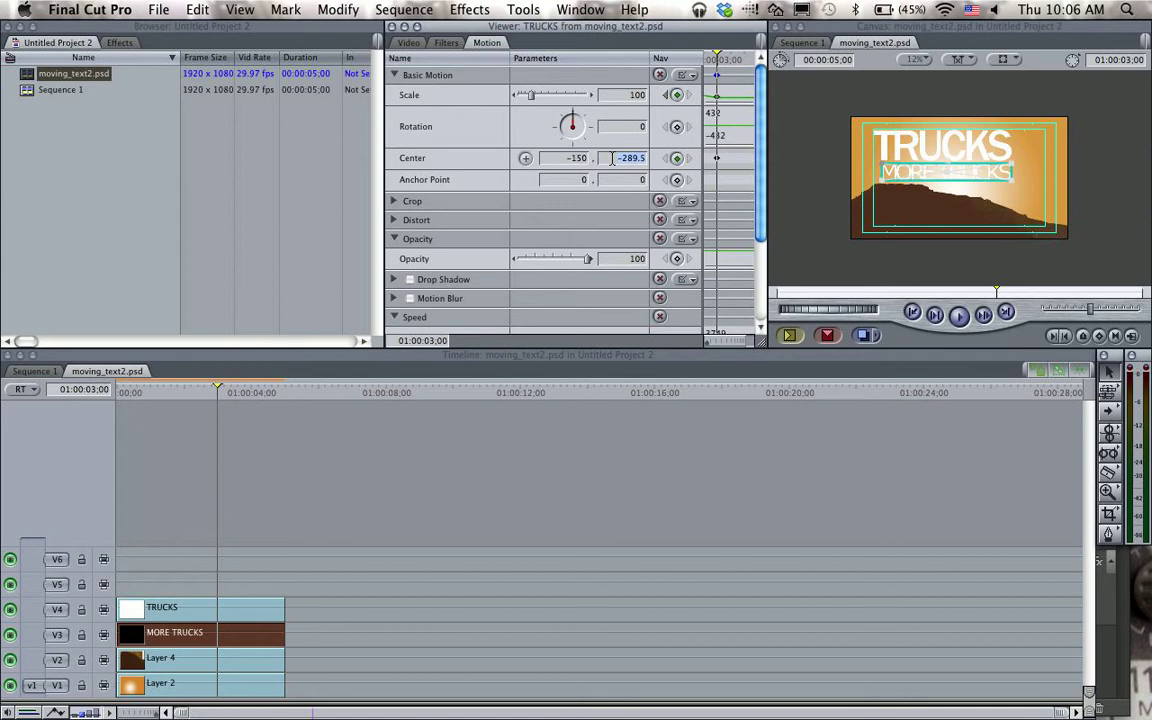
text(800)
key(Return)
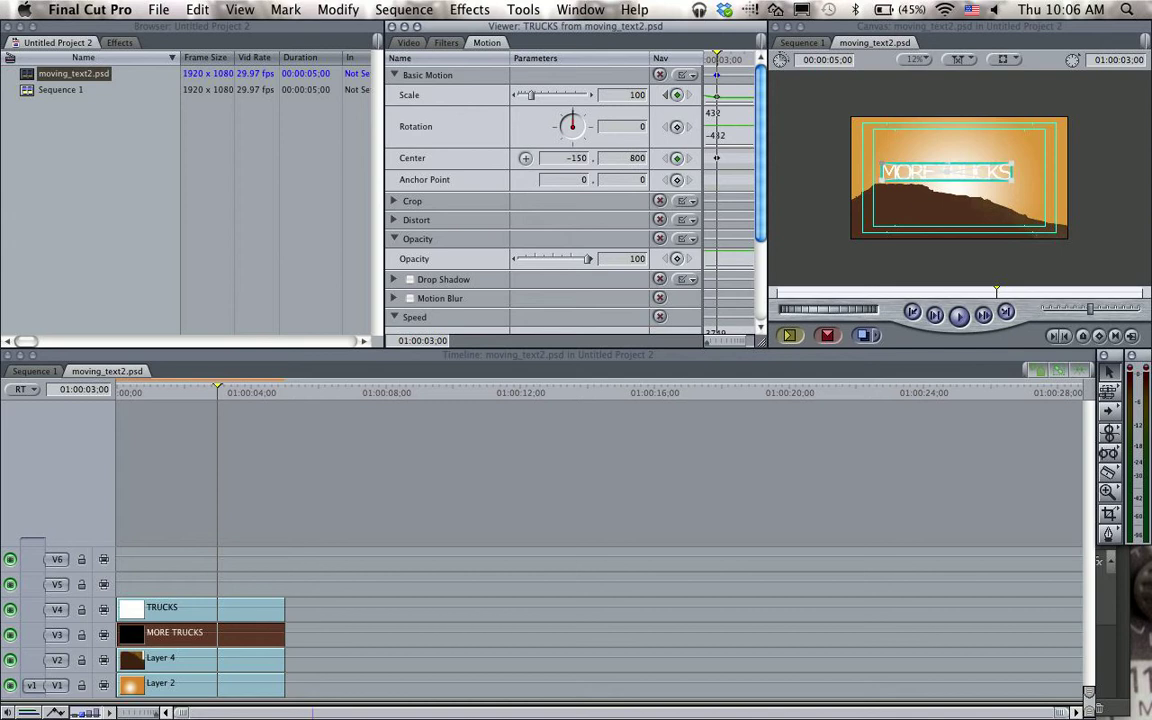
key(super+z)
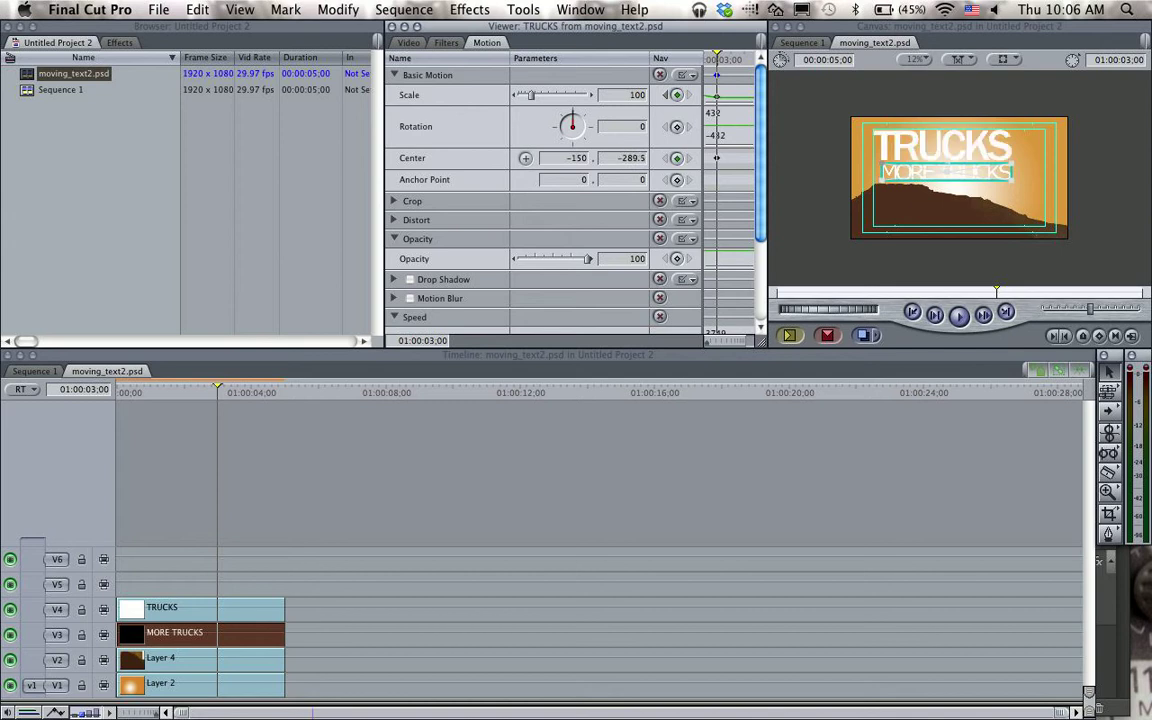
click(792, 217)
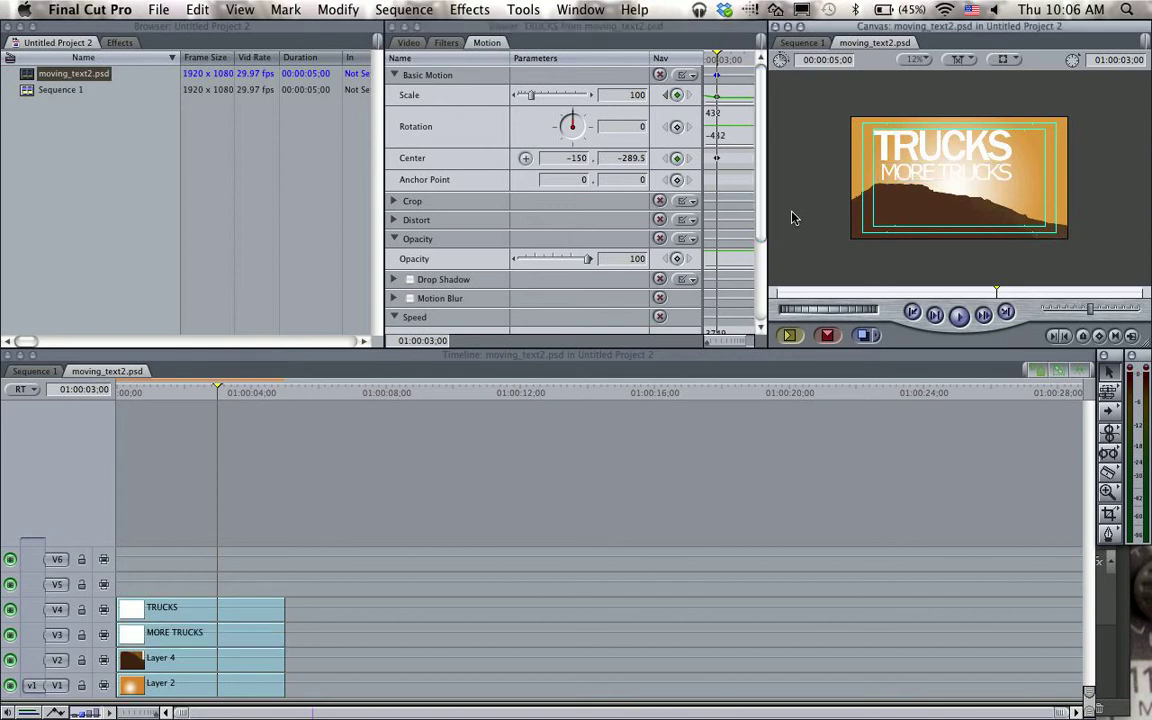
- Open the MORE TRUCKS clip in the Viewer and add a Center keyframe at 01:00:03;00
click(222, 640)
double_click(222, 638)
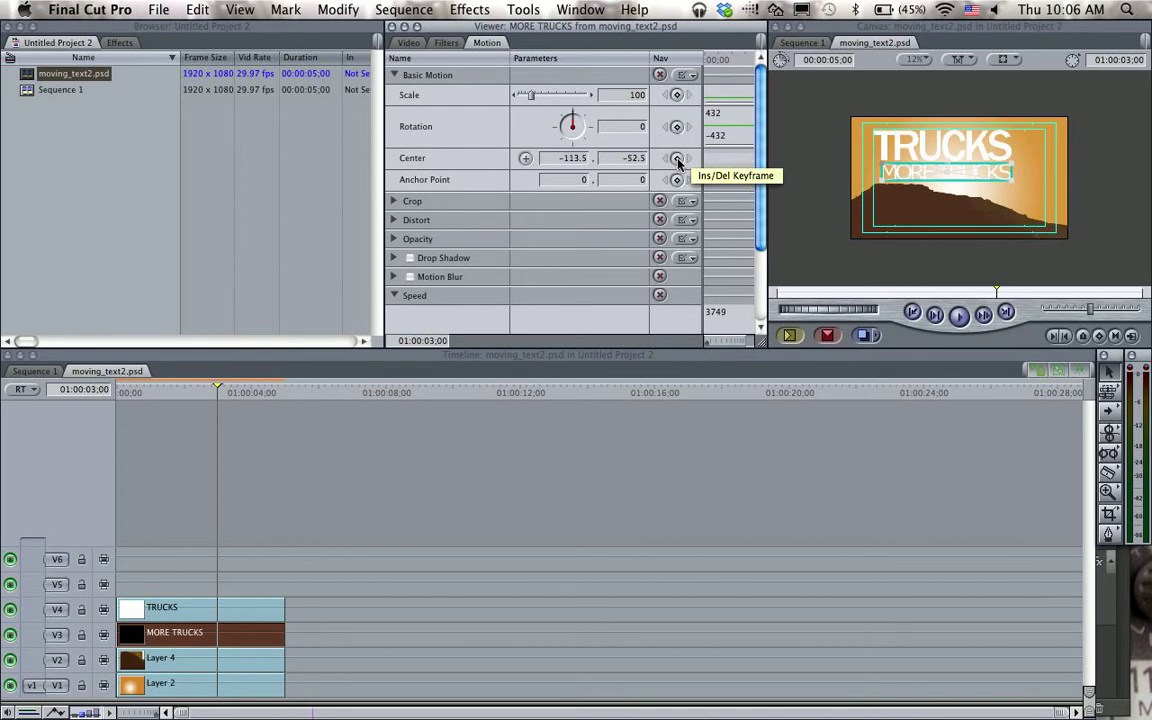
click(677, 159)
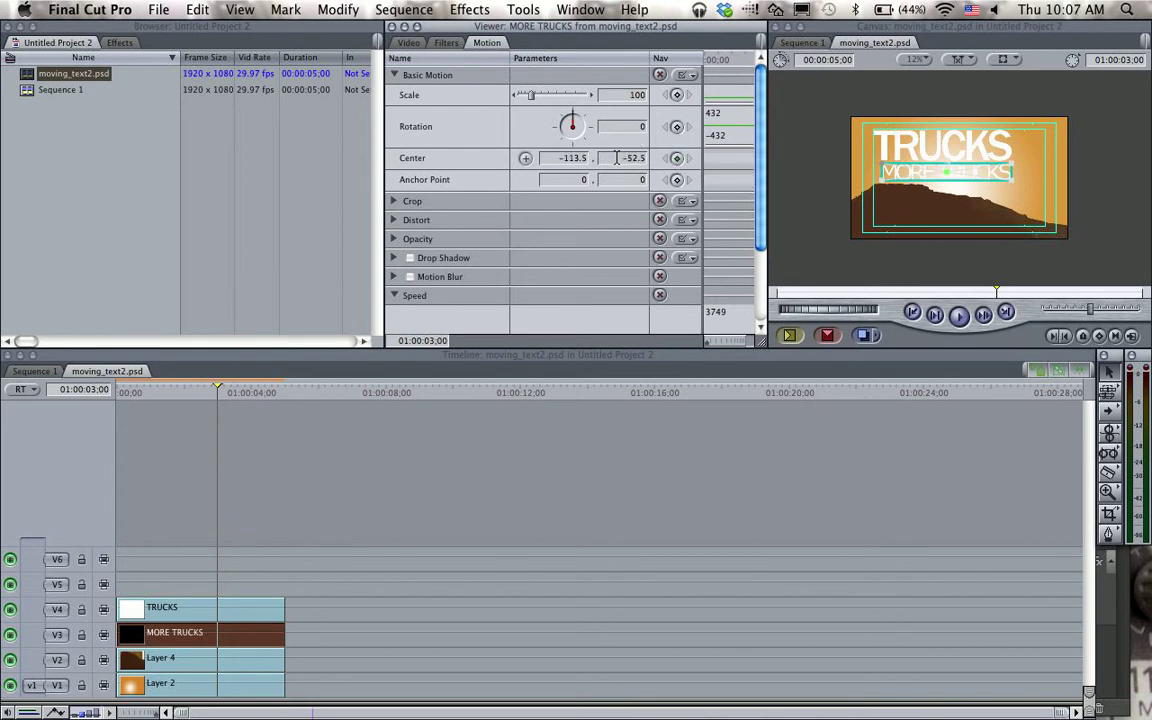
- Try vertical Center values of 500, 600 and 680 for MORE TRUCKS at 01:00:03;00, and undo all three changes
text(500)
key(Return)
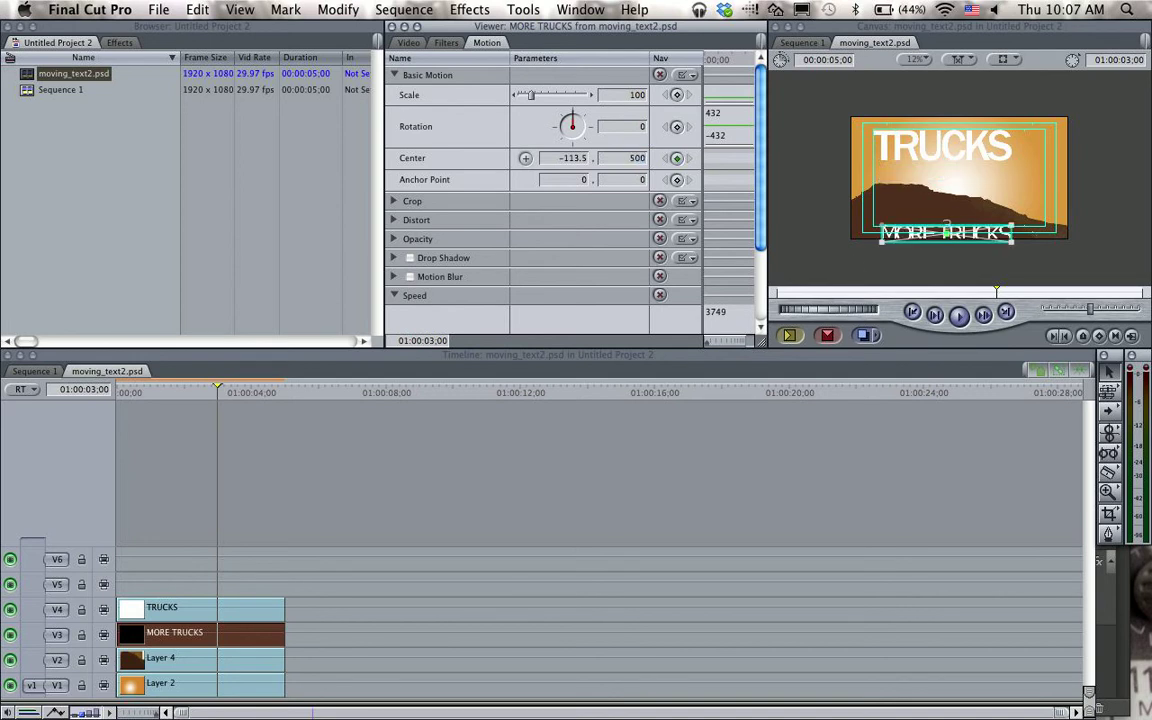
text(600)
key(Return)
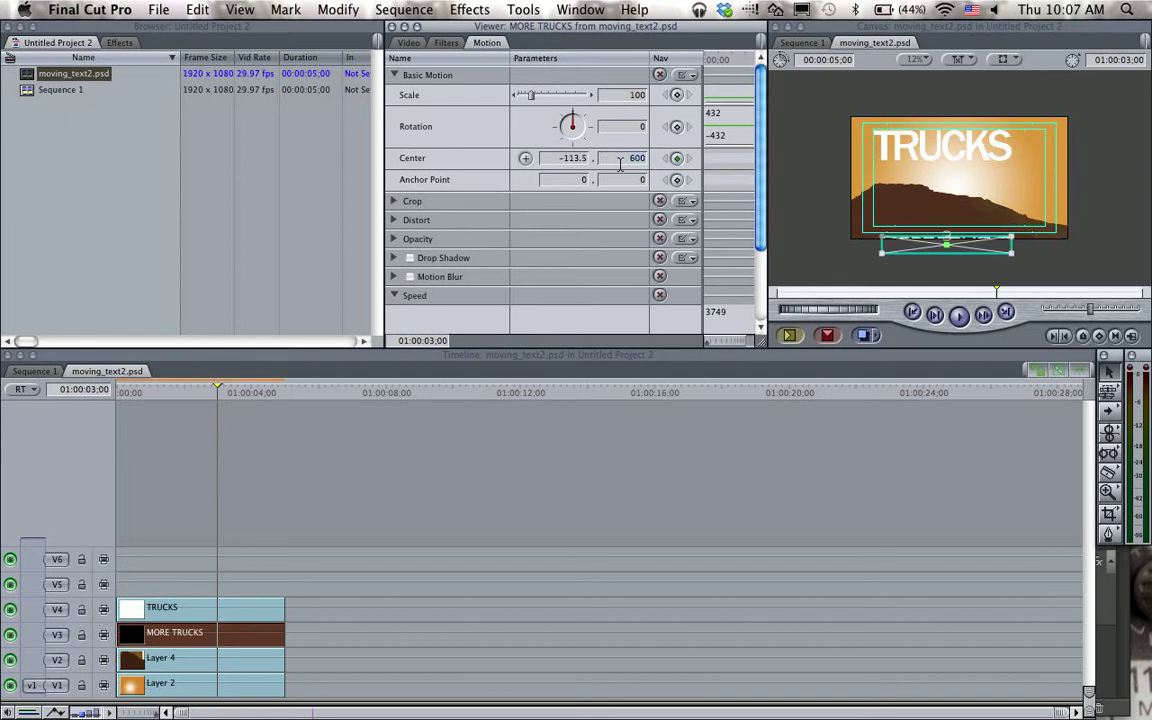
text(680)
key(Return)
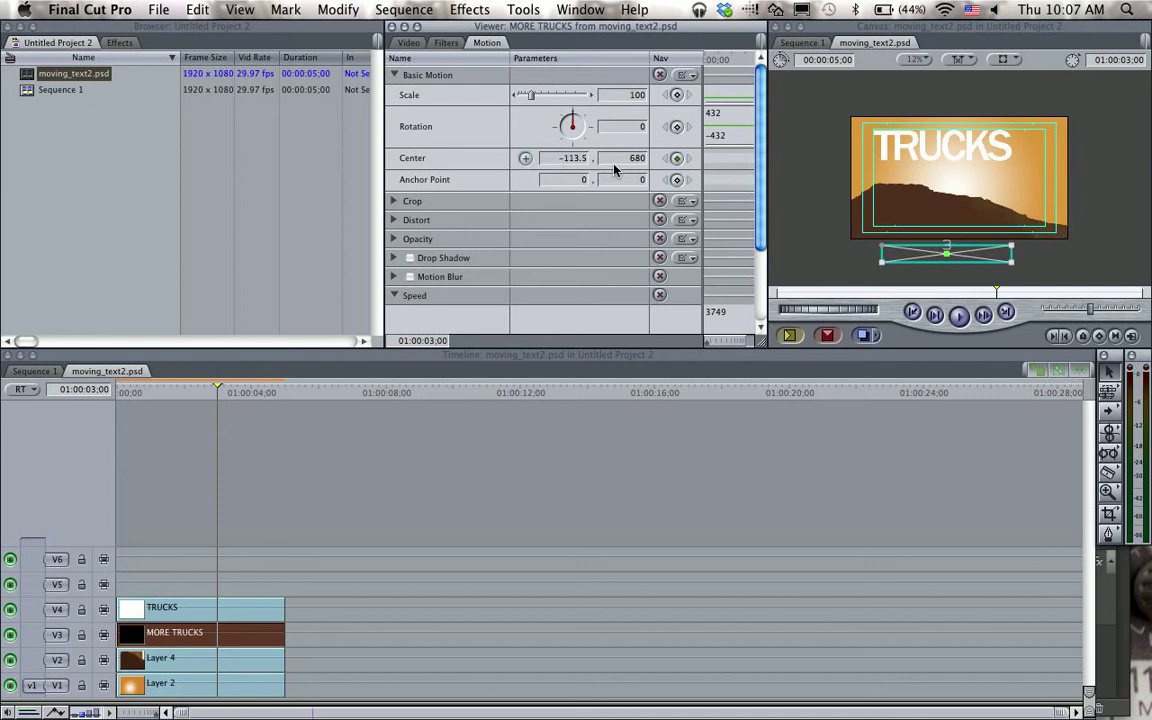
key(super+z)
key(super+z)
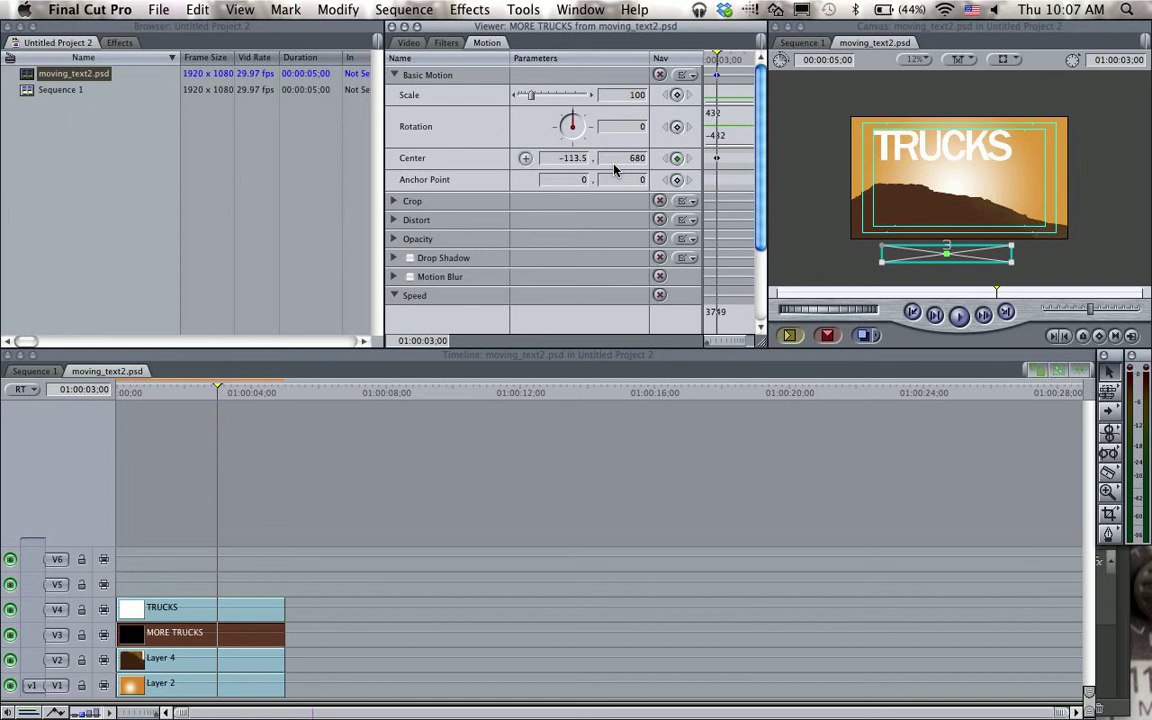
key(super+z)
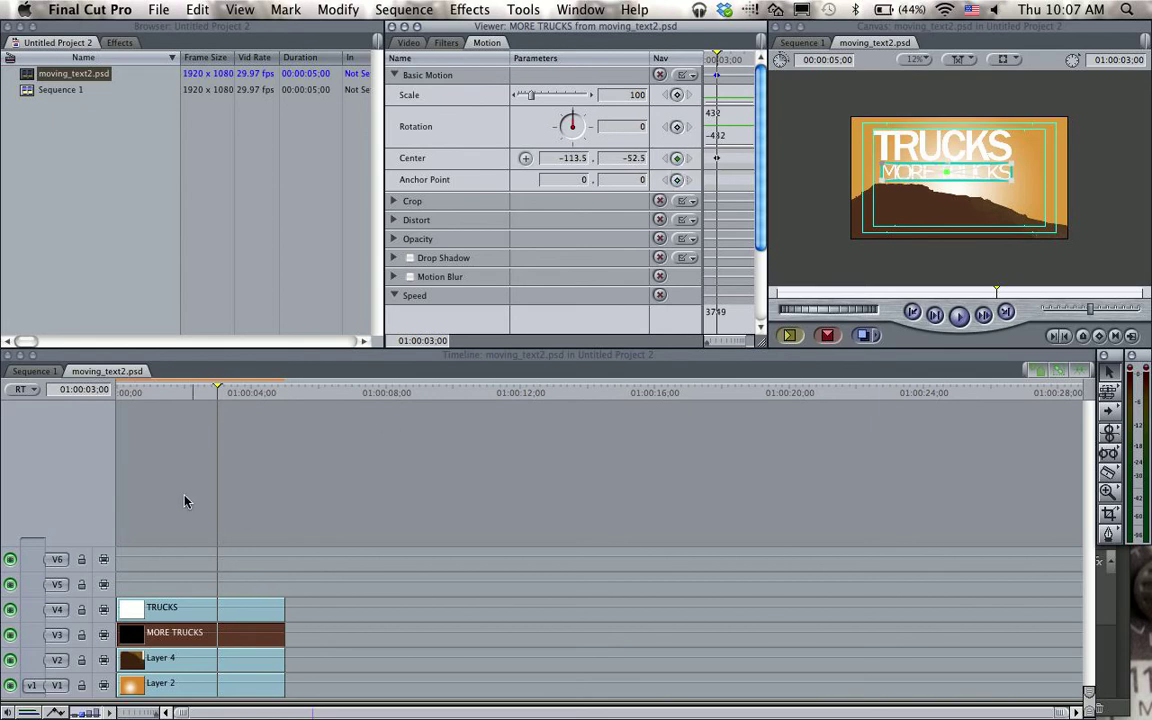
- Set the MORE TRUCKS clip's vertical Center value to 680 at the sequence start, 01:00:00;00
click(220, 388)
drag(220, 388, 118, 391)
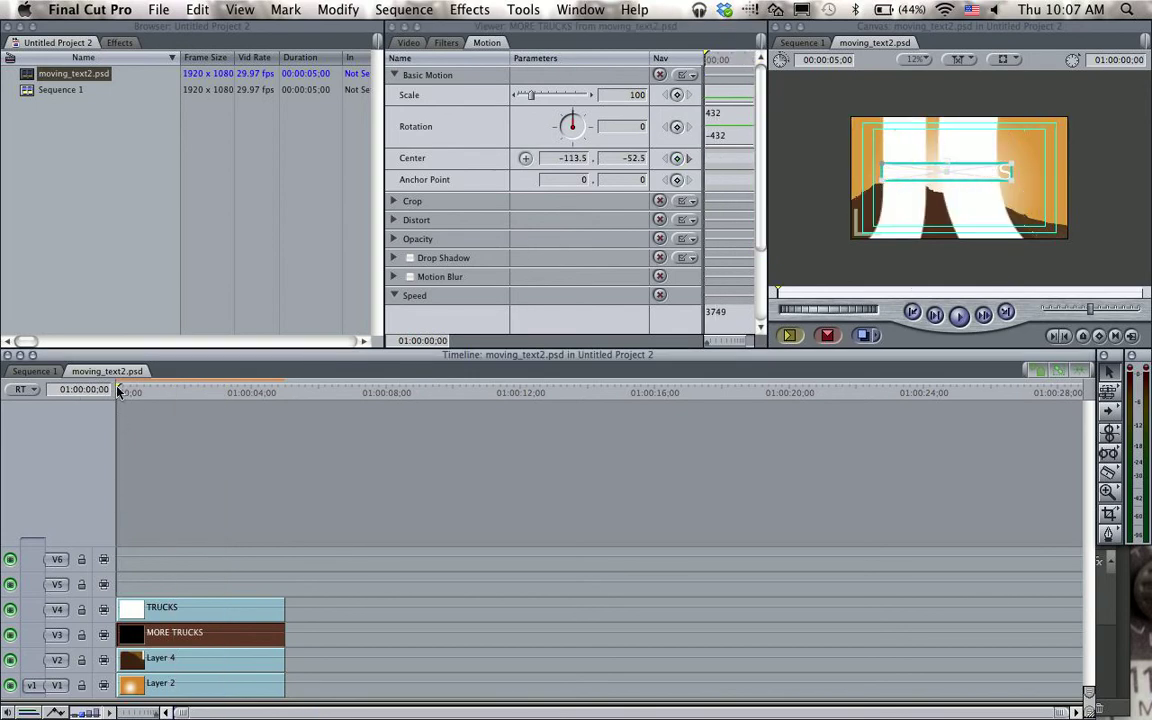
click(620, 158)
text(680)
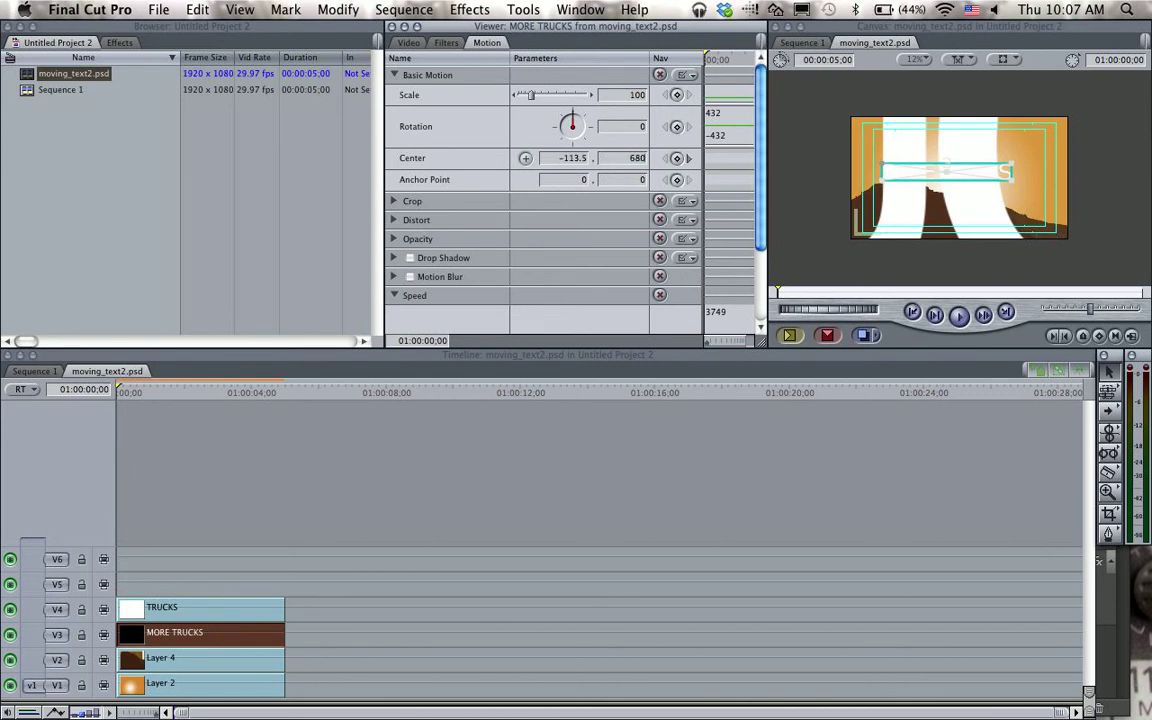
key(Return)
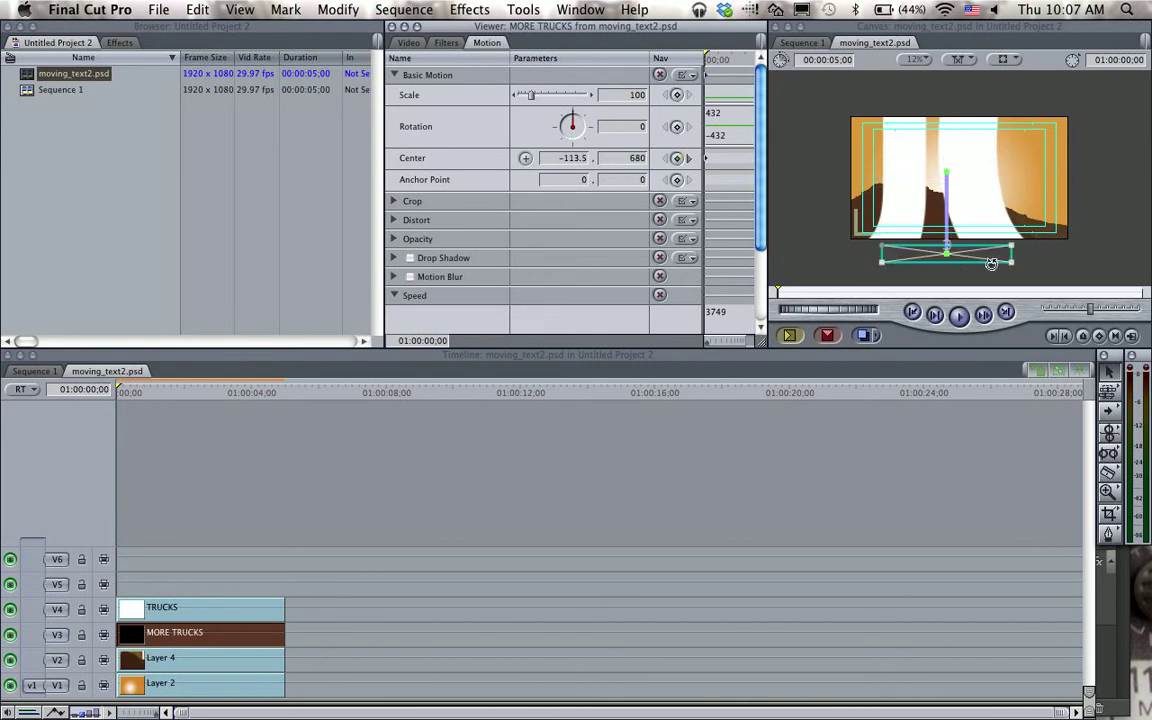
- Scrub and play the sequence from the start to review the animation of both text layers
drag(118, 391, 207, 429)
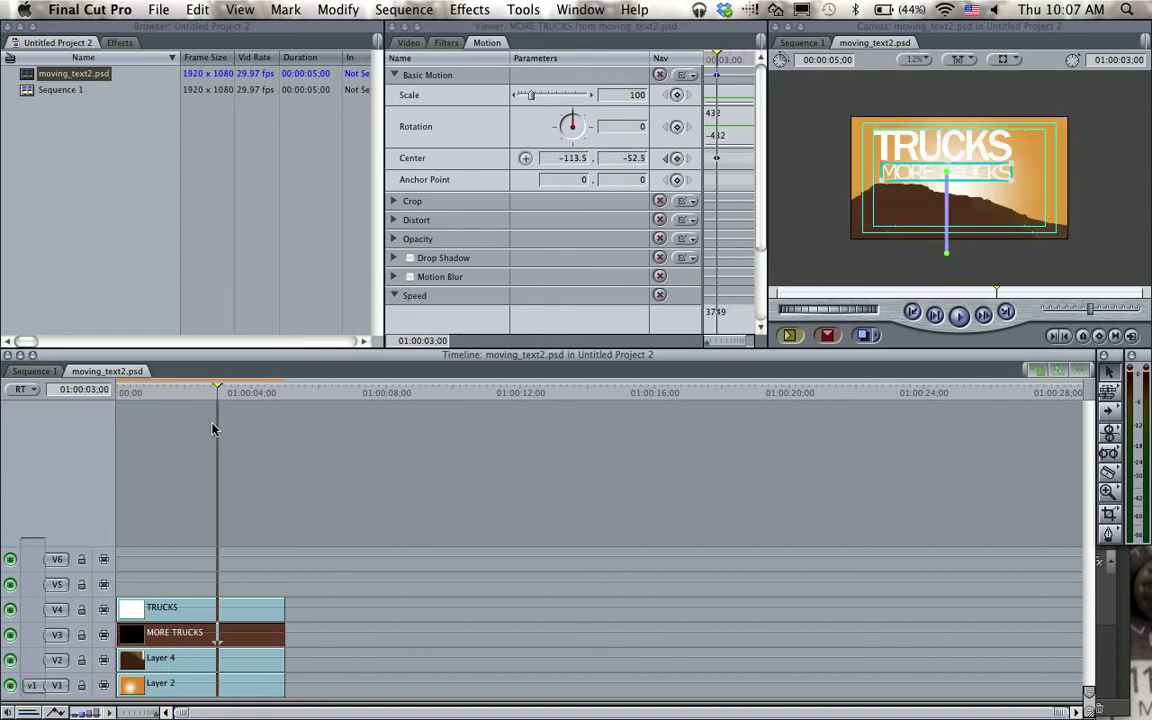
click(239, 461)
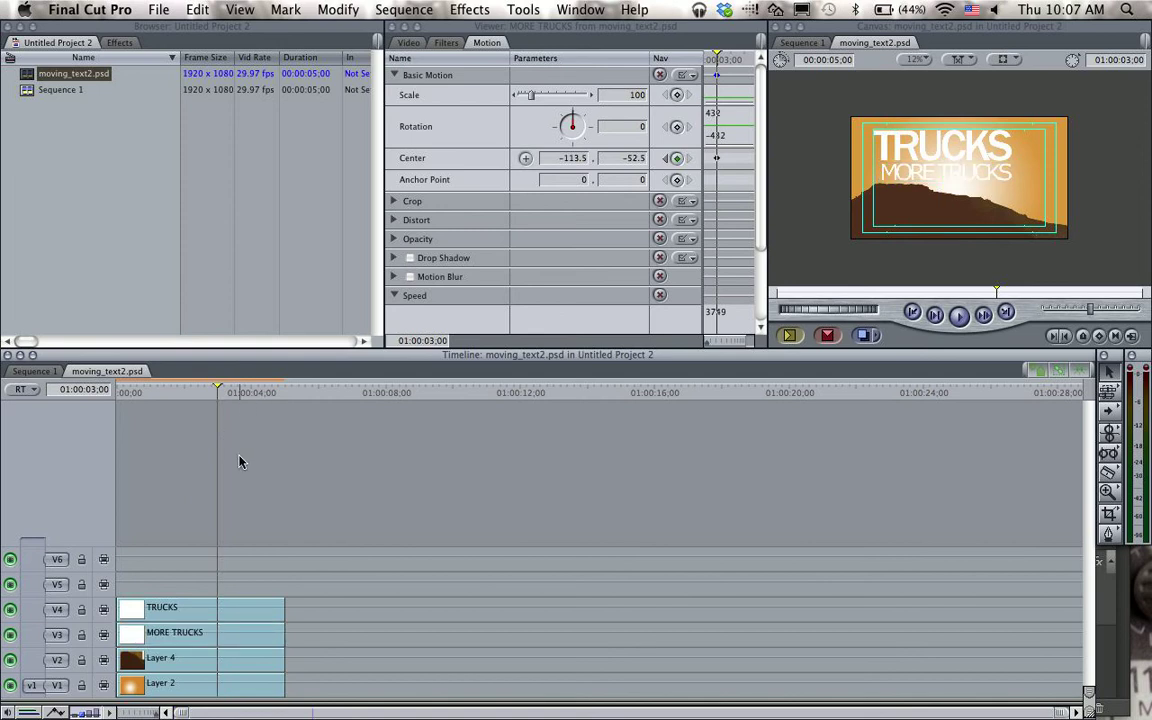
key(Home)
key(space)
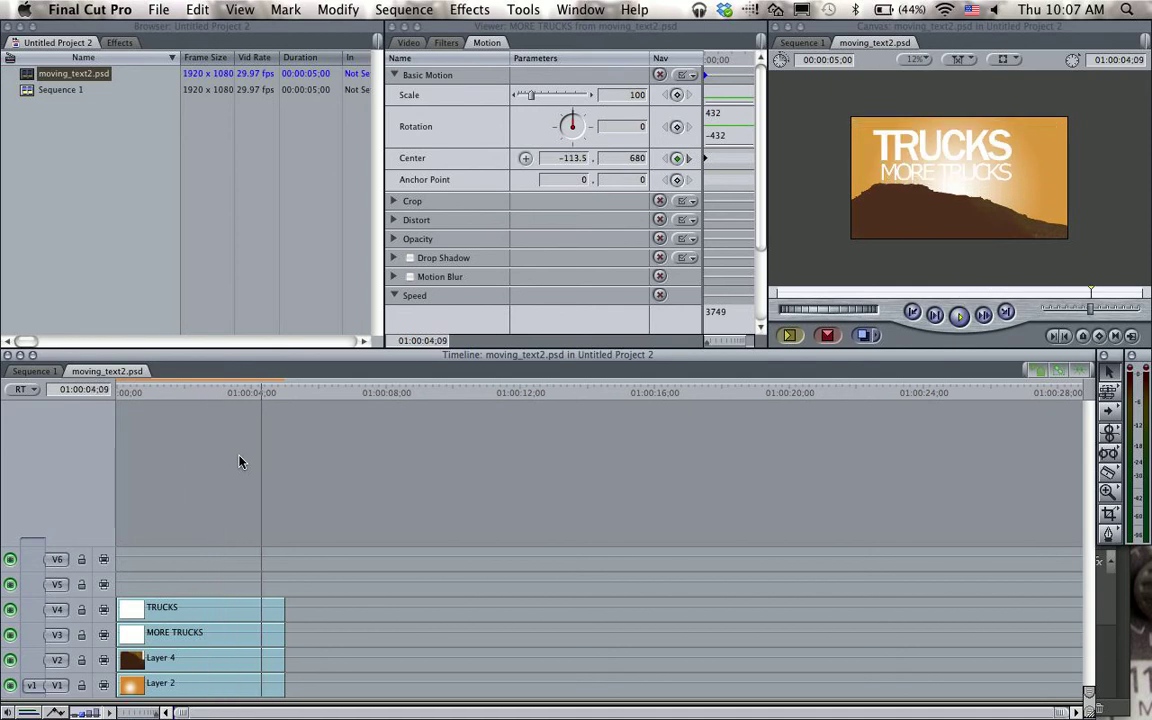
key(Home)
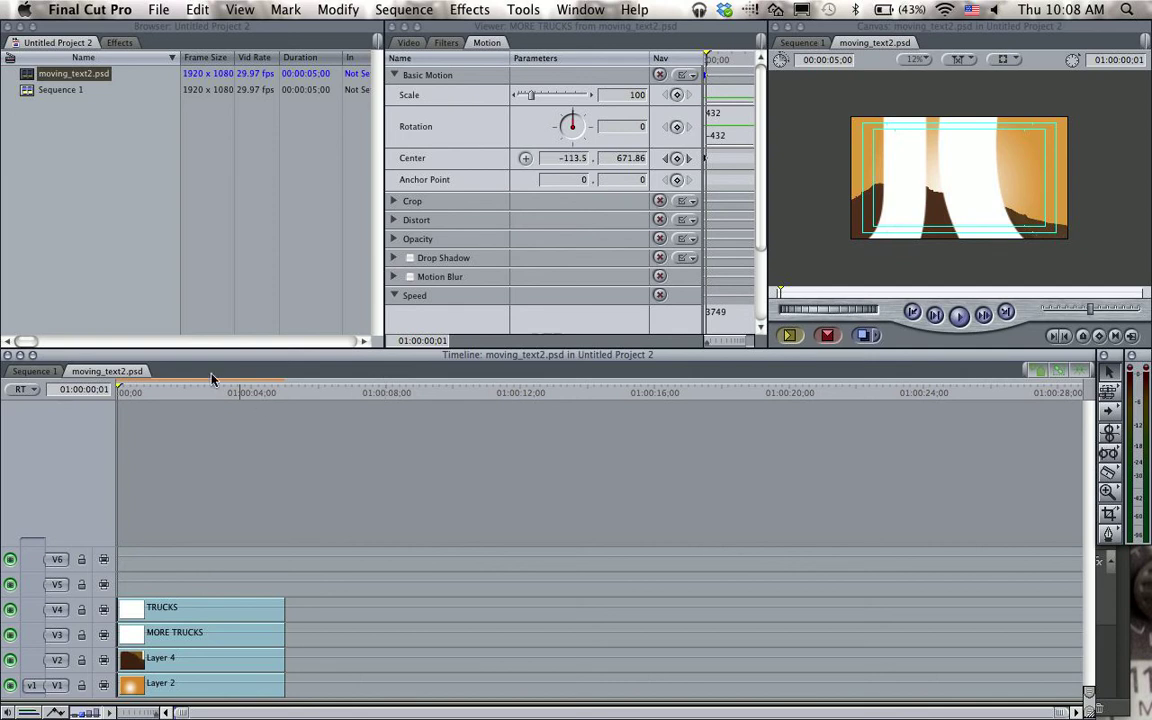
click(255, 398)
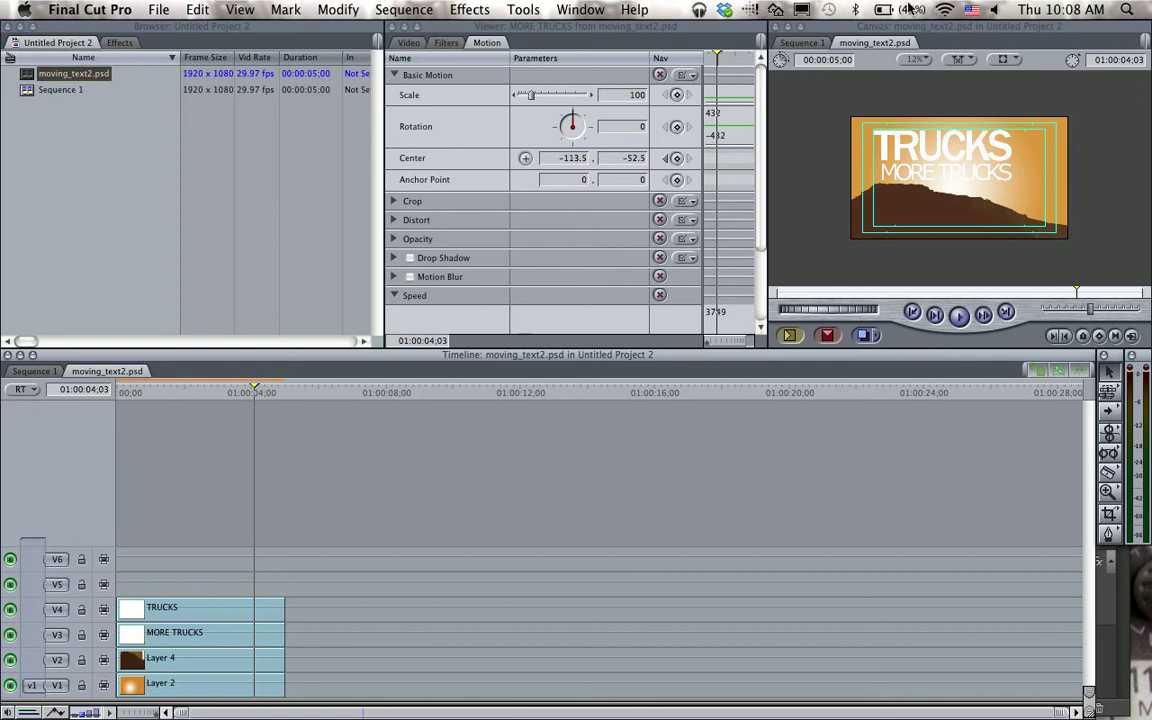
- Switch to Adobe Photoshop CS6
key(super+Tab)
key(super+Tab)
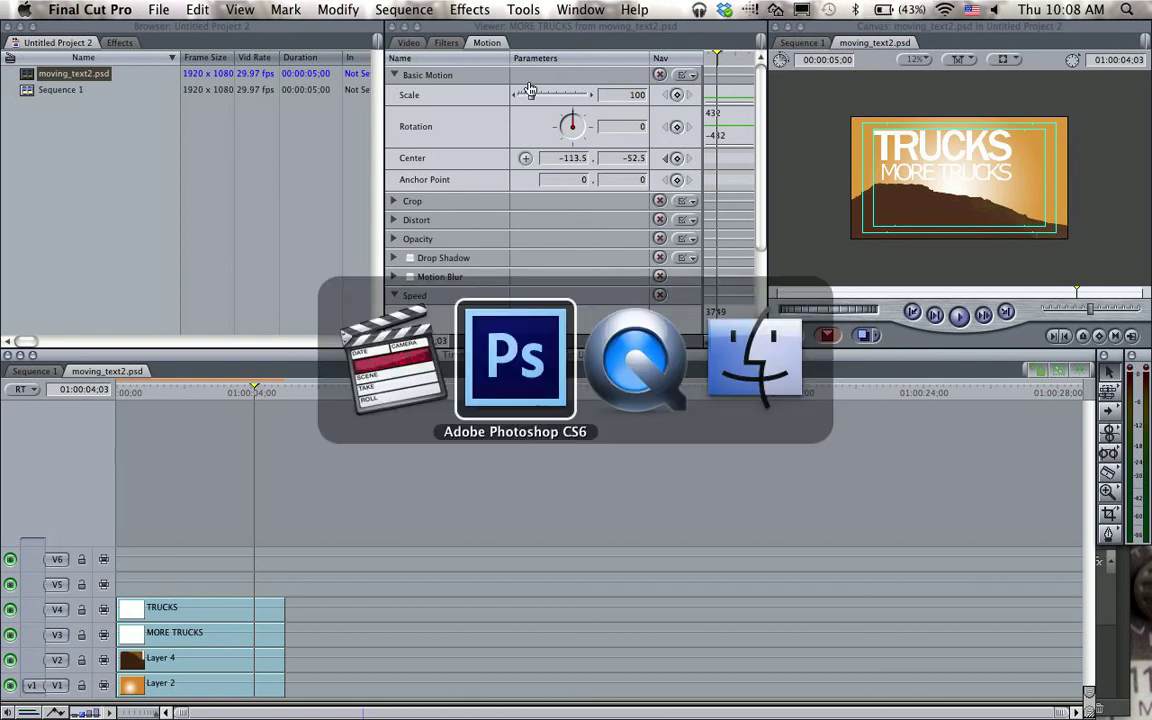